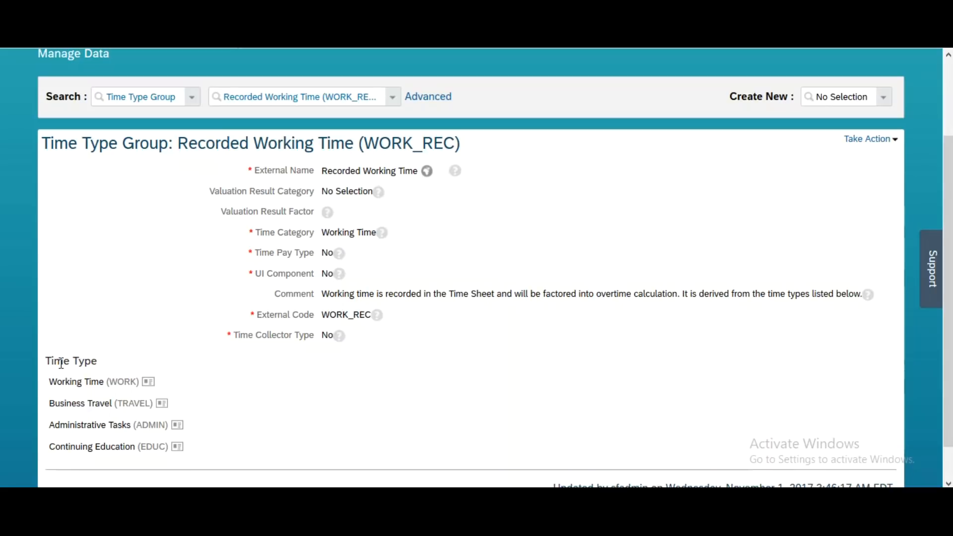
- Inspect the Working Time (WORK) time type details and the external name of the Recorded Working Time group
click(148, 382)
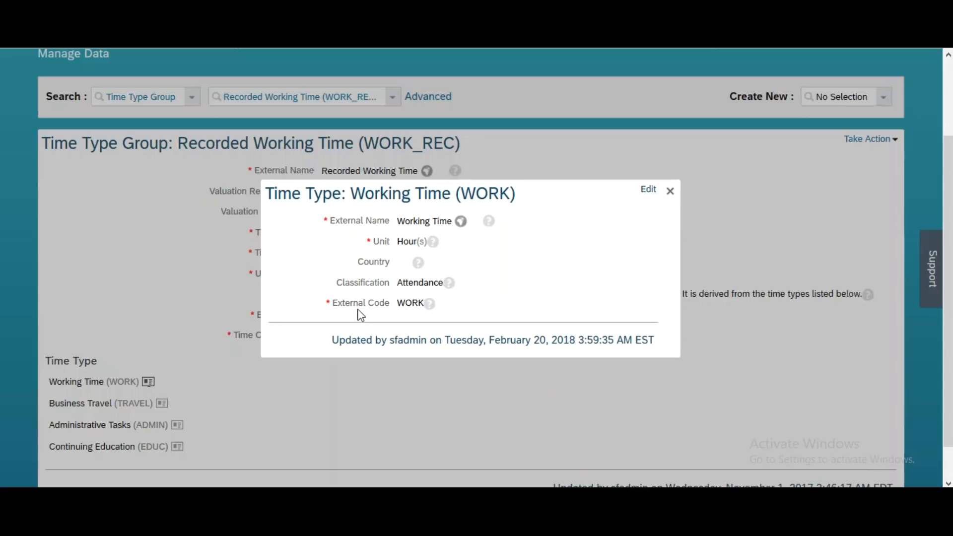
click(670, 198)
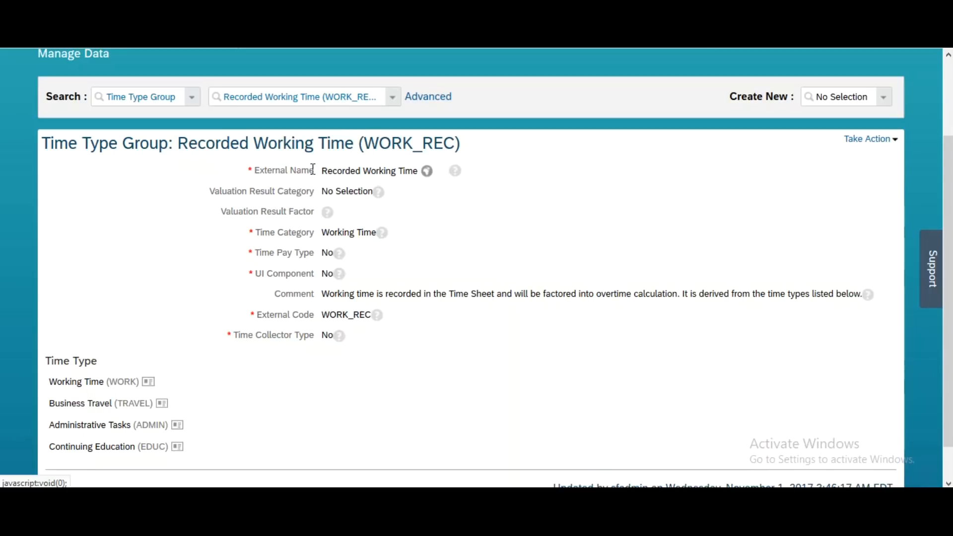
drag(321, 170, 416, 170)
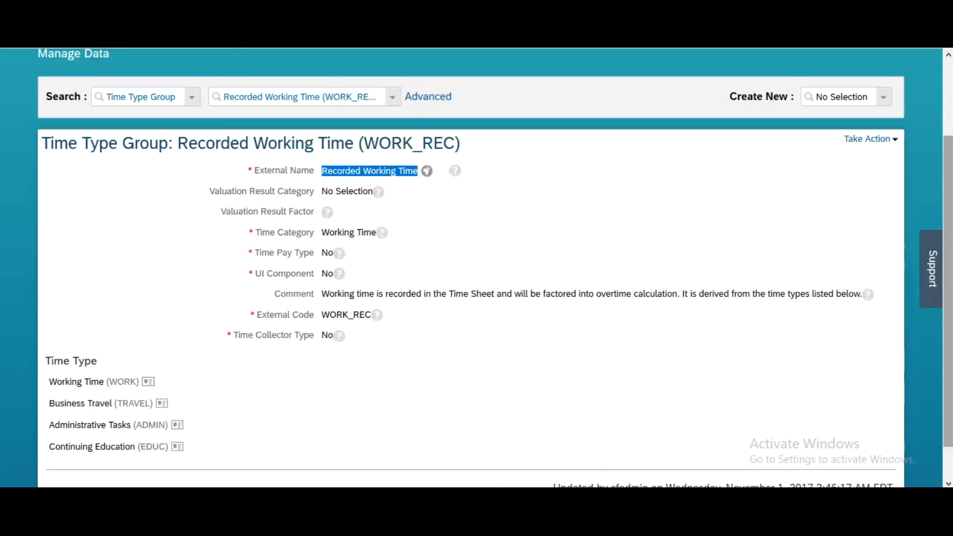
- Open the Admin Center in a new browser tab and switch to it
drag(948, 291, 948, 266)
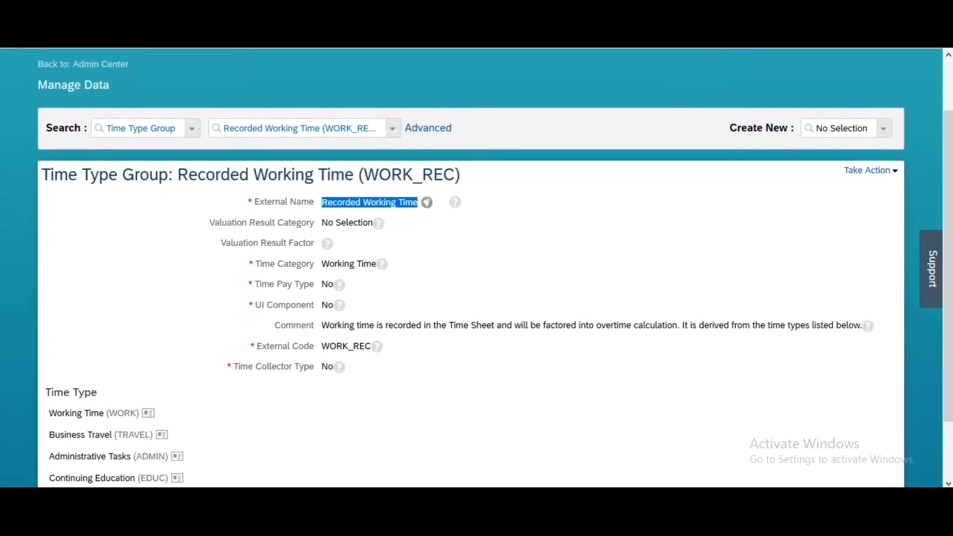
right_click(110, 66)
click(126, 73)
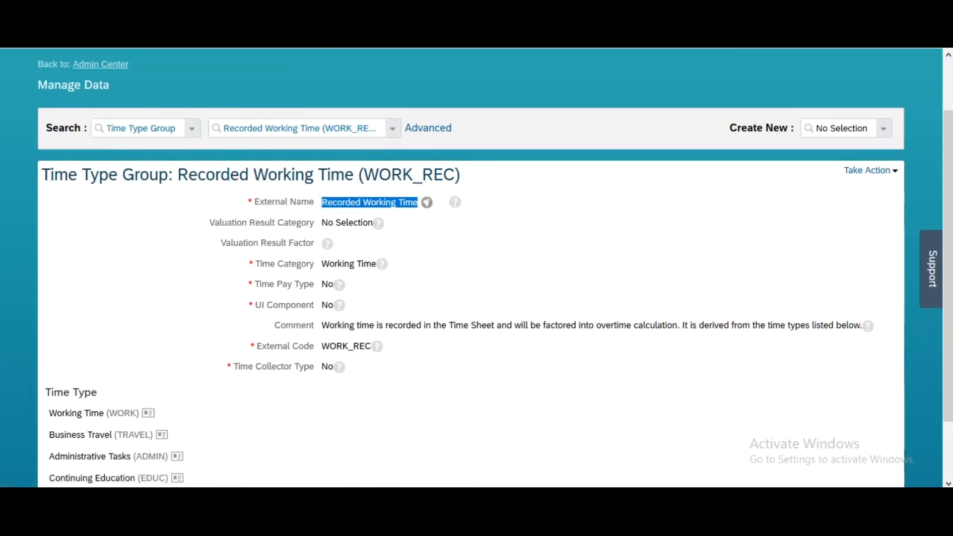
click(278, 20)
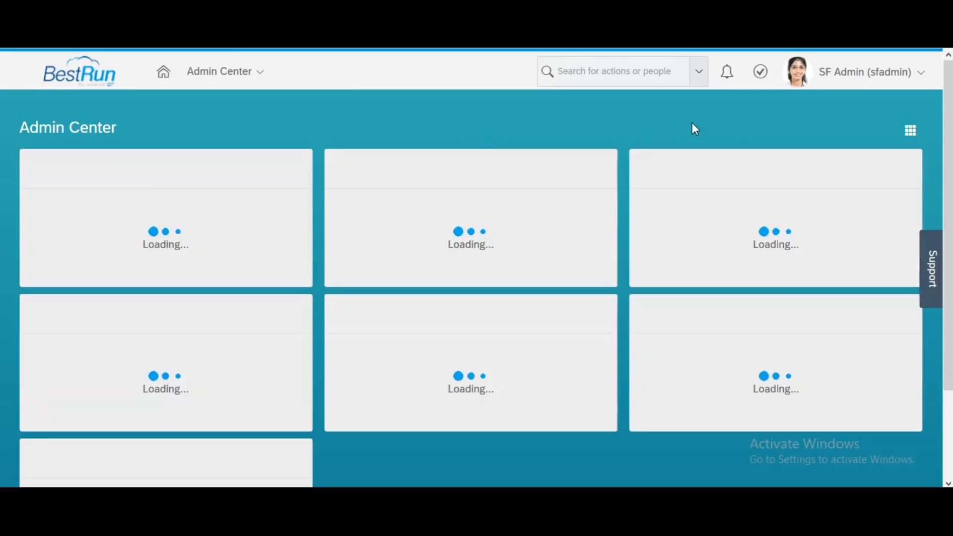
- Search the available actions for "manage data" and open the Manage Data page
click(655, 77)
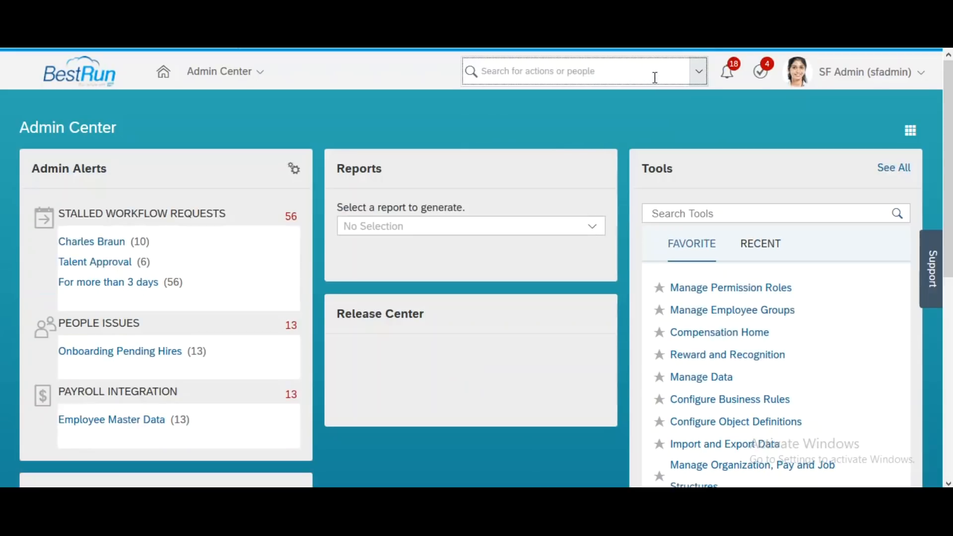
text(maanage)
key(BackSpace)
key(BackSpace)
key(BackSpace)
key(BackSpace)
key(BackSpace)
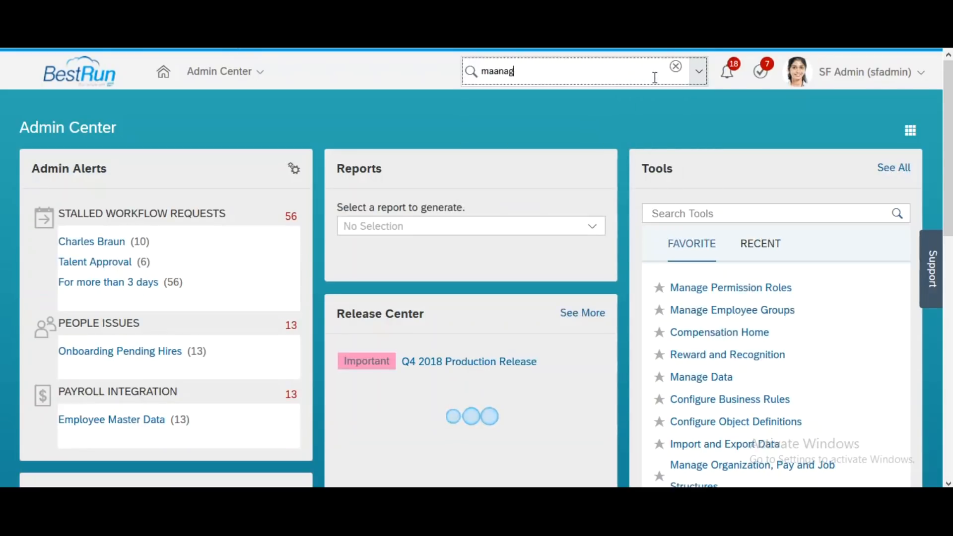
text(nage data)
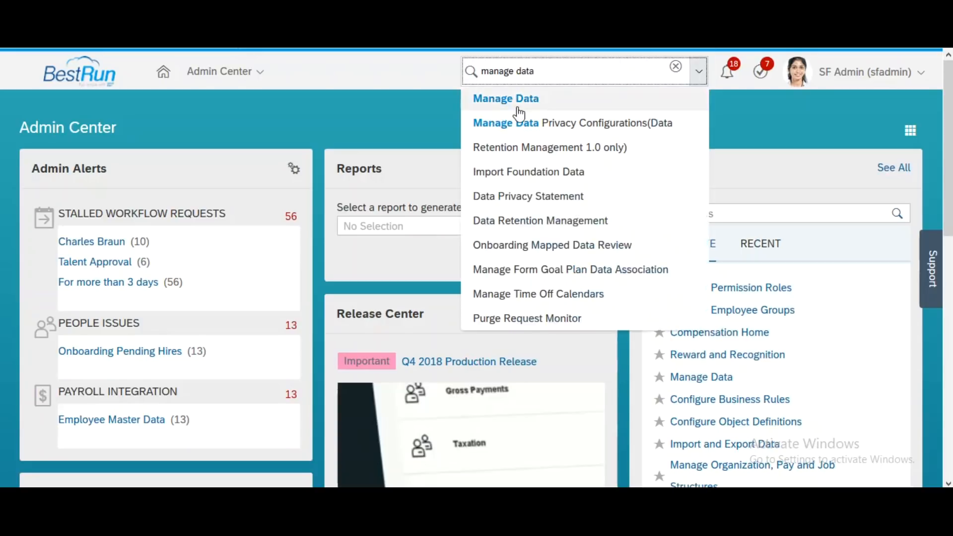
click(484, 104)
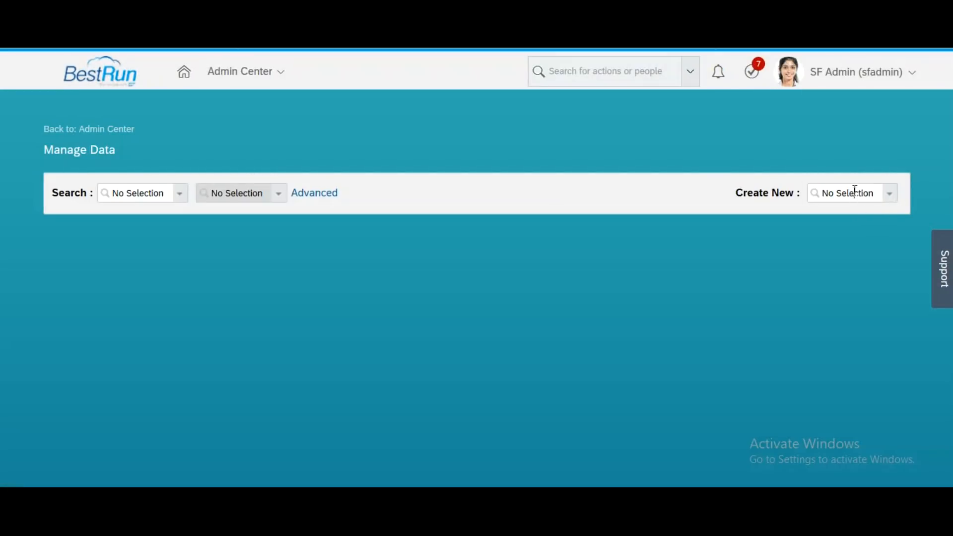
- Start creating a new Time Type Group record in Manage Data
click(855, 191)
text(time ty)
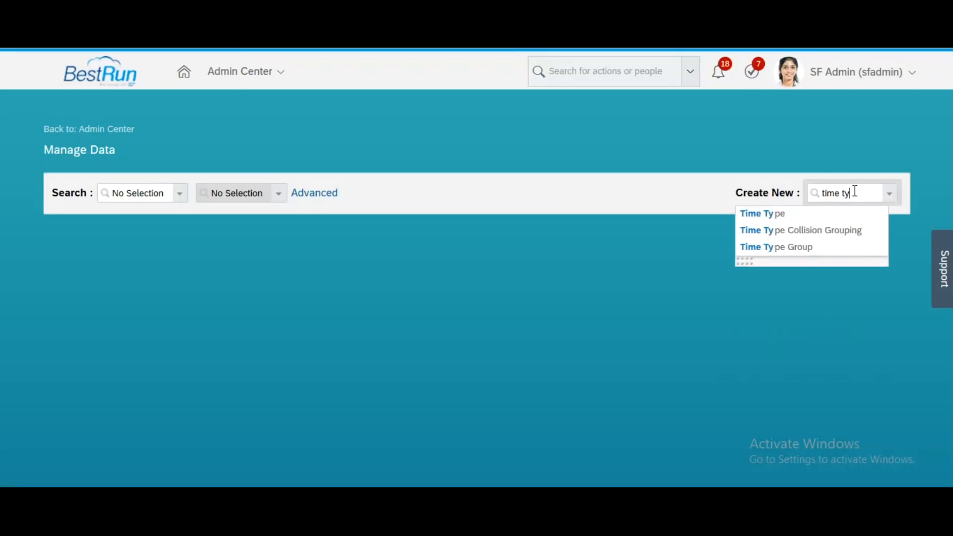
click(803, 248)
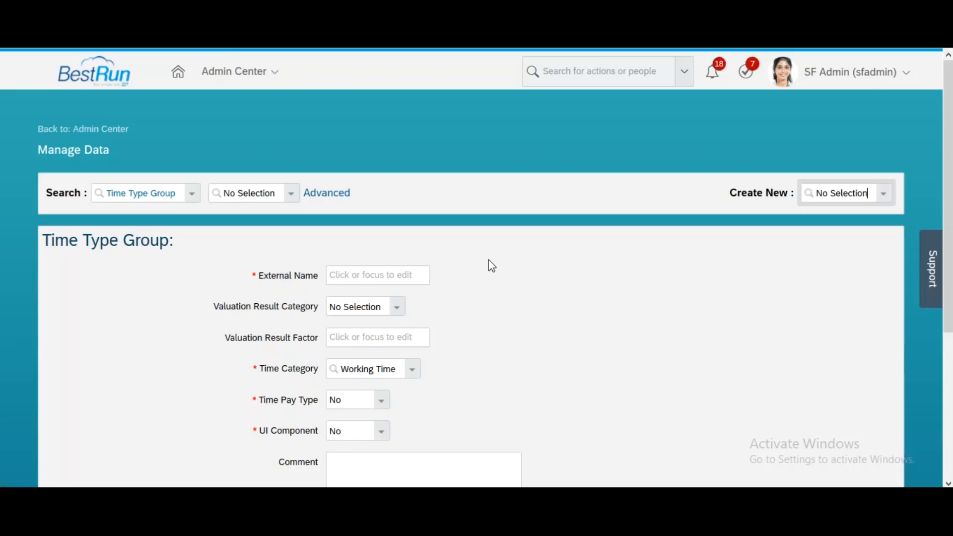
- Enter LY_Calculated_OT as both the external name and the external code of the new time type group
click(386, 272)
text(LY)
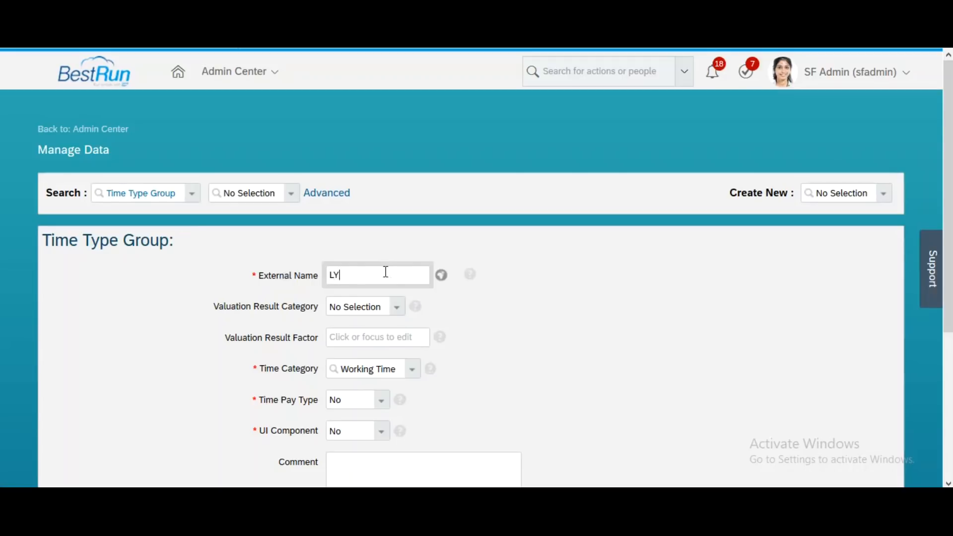
text(_)
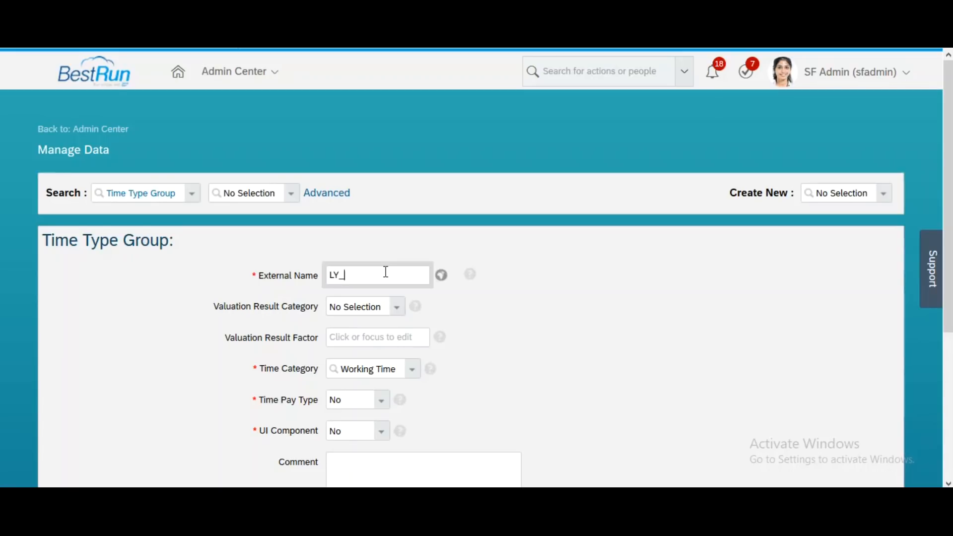
text(Calculated_OT)
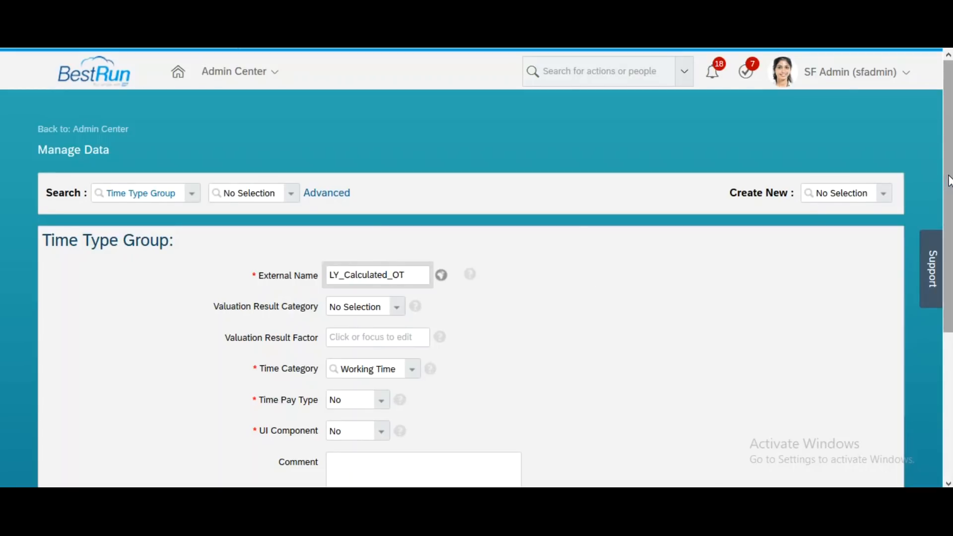
scroll(447, 248, down, 3)
drag(421, 133, 295, 121)
key(ctrl+c)
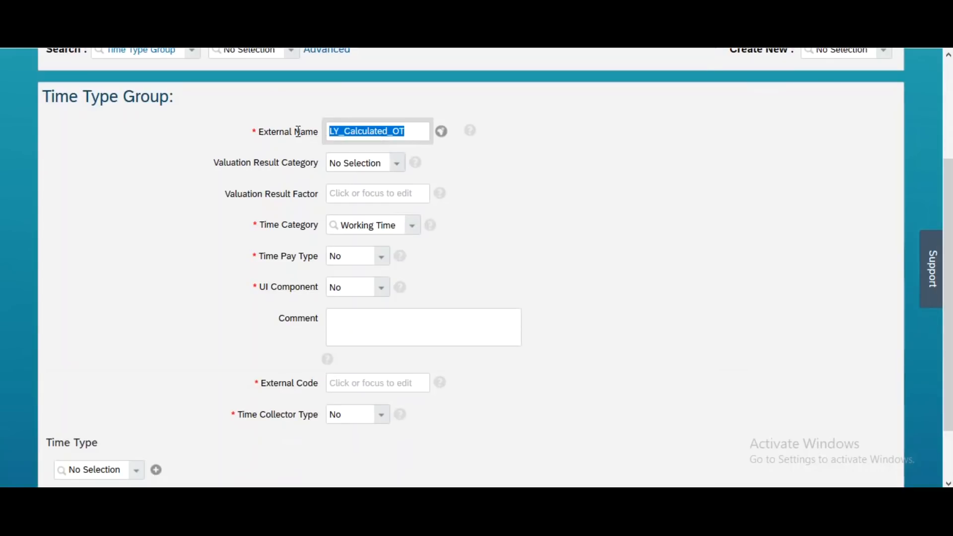
click(356, 378)
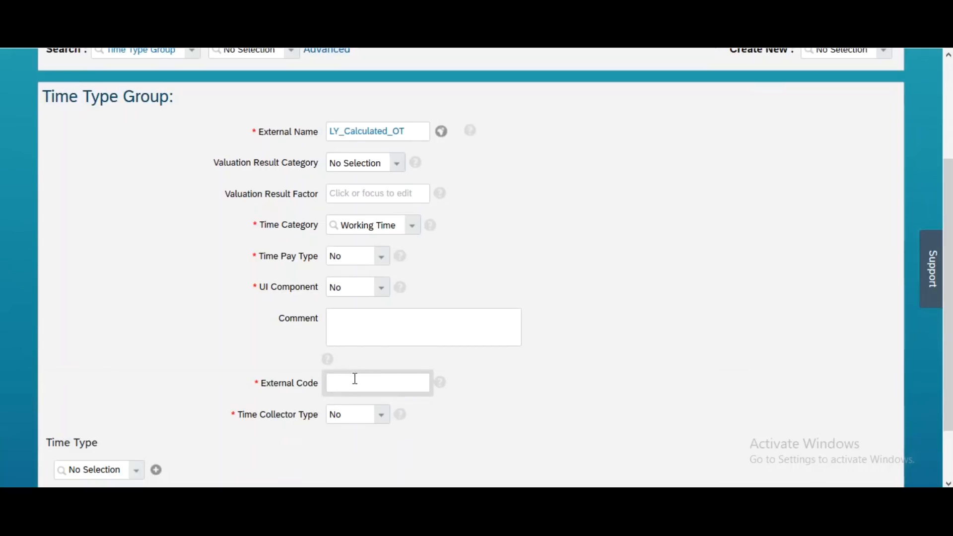
key(ctrl+v)
- Set the time category of the LY_Calculated_OT group to Calculated Time
click(412, 232)
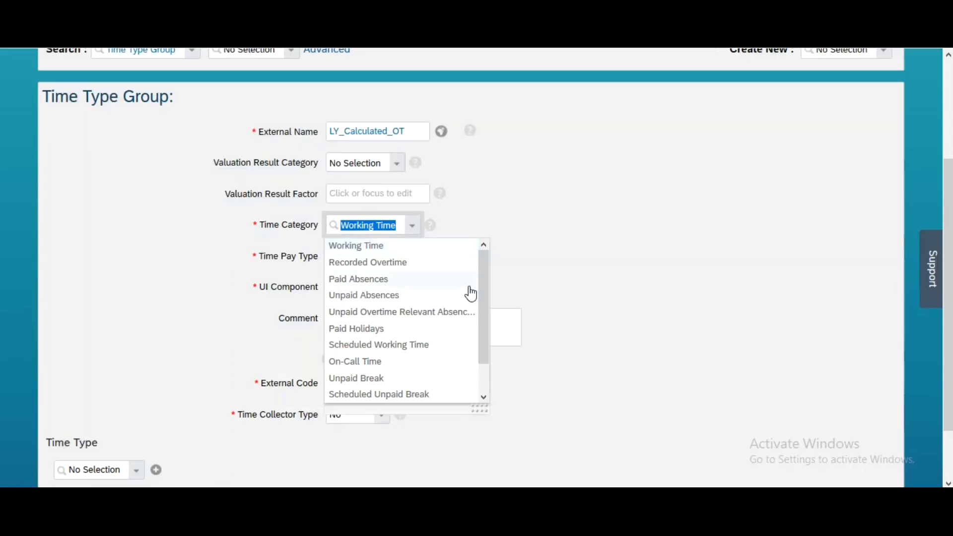
scroll(487, 293, down, 2)
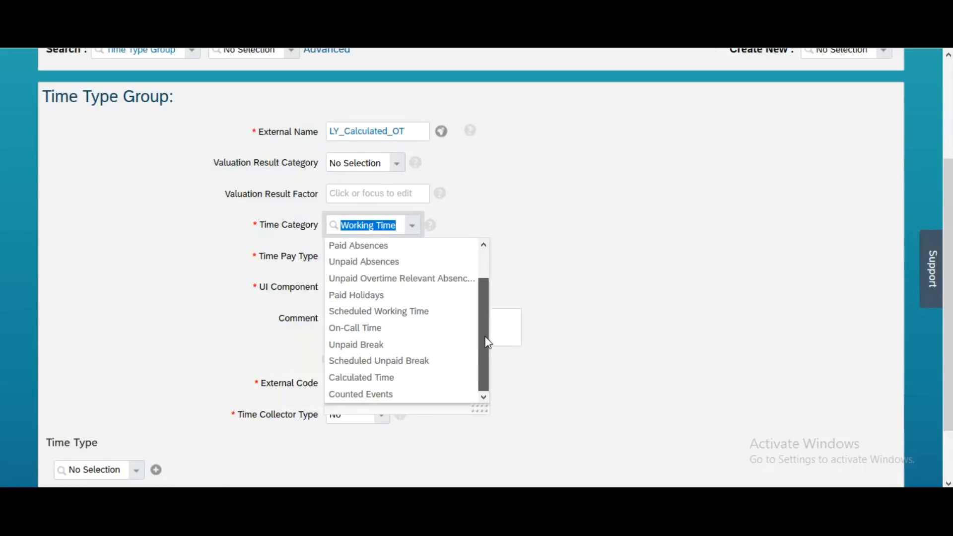
click(376, 382)
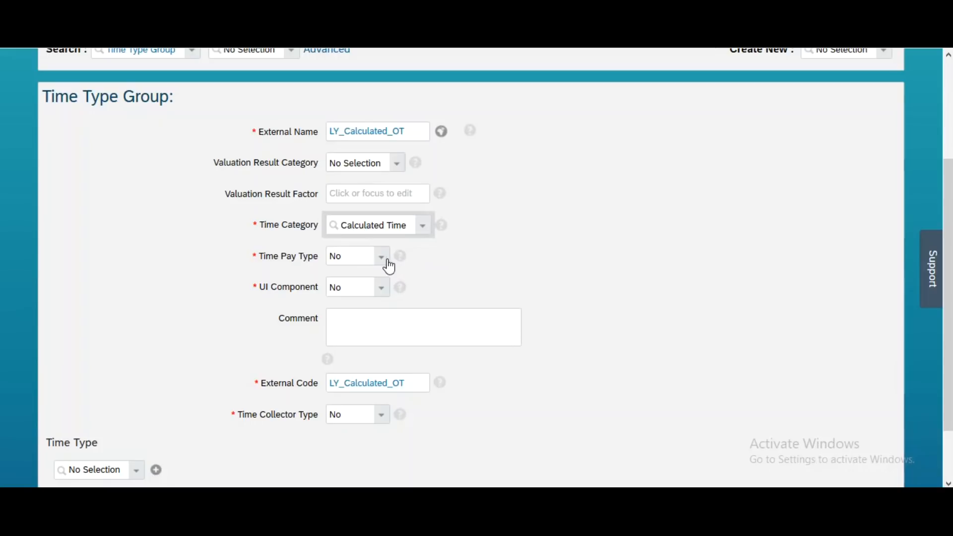
- Set Time Collector Type to Yes with Monthly periodicity for LY_Calculated_OT and save the time type group
scroll(688, 327, down, 3)
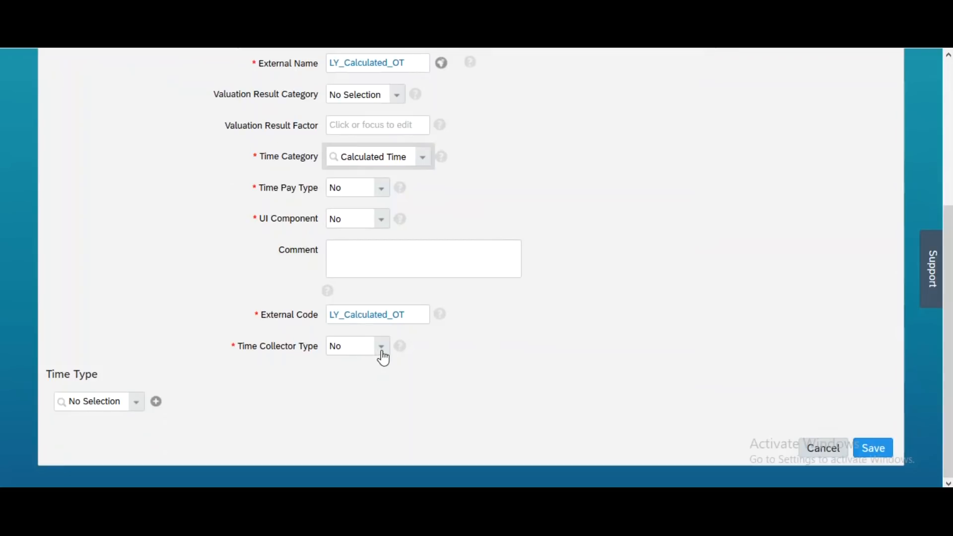
click(380, 354)
click(354, 400)
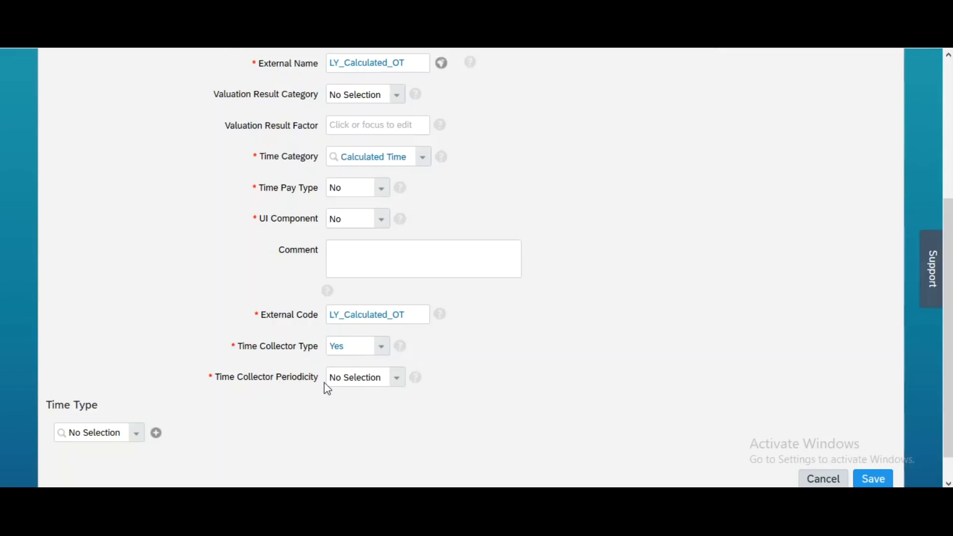
click(404, 382)
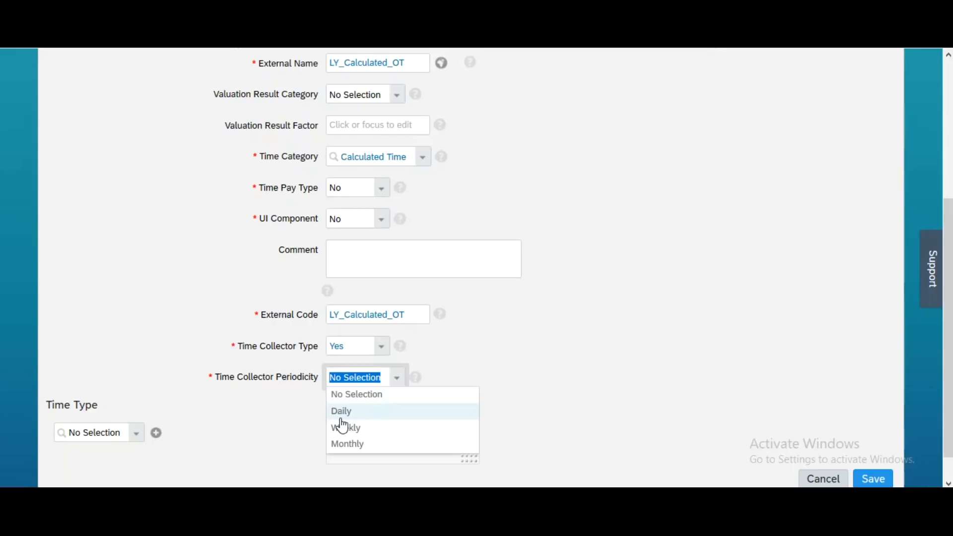
click(368, 445)
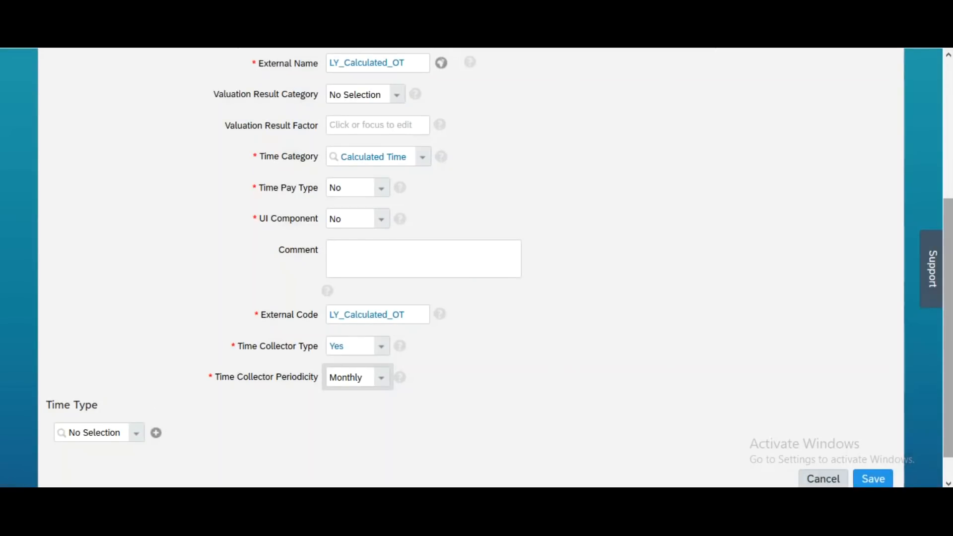
scroll(948, 328, down, 1)
click(882, 449)
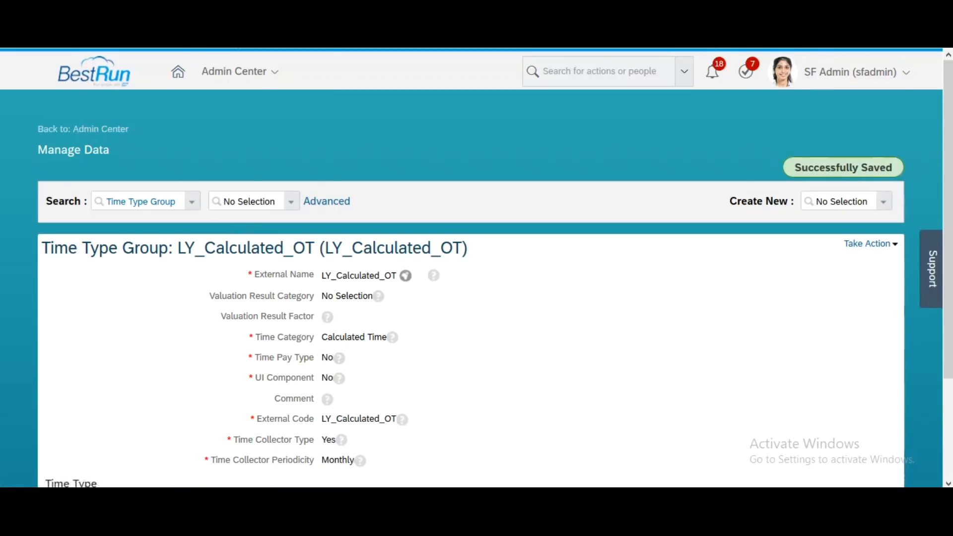
- Duplicate the browser tab of the saved group and start another new Time Type Group record in the copy
right_click(203, 2)
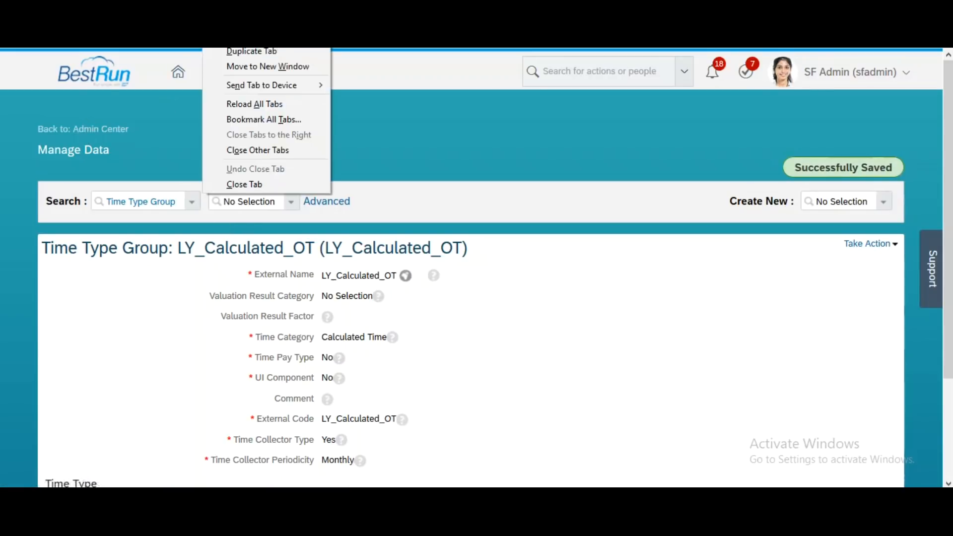
click(251, 49)
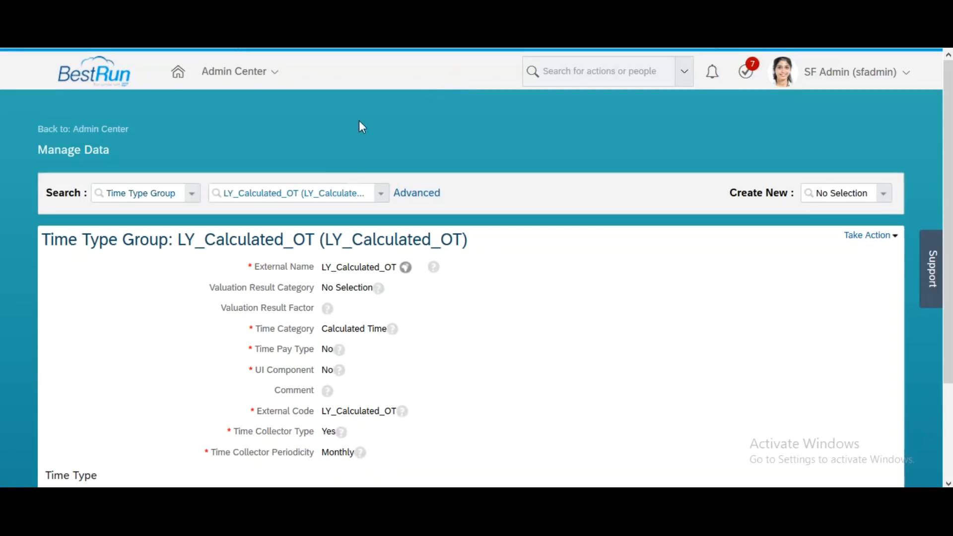
click(824, 192)
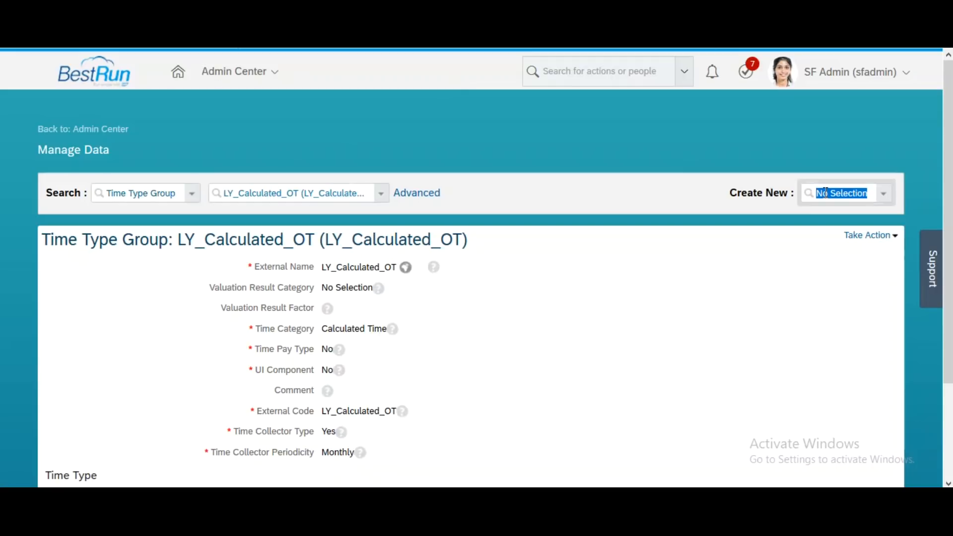
text(time)
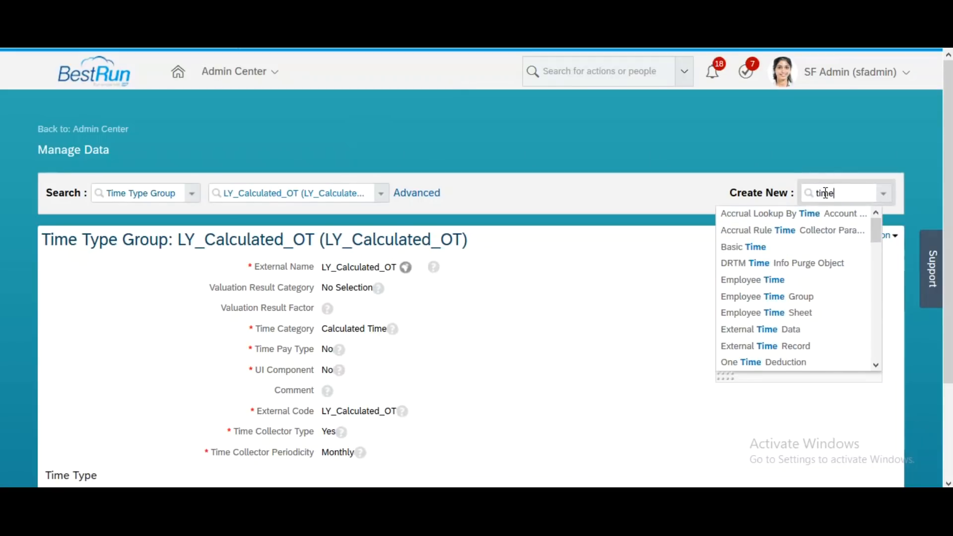
text( ty)
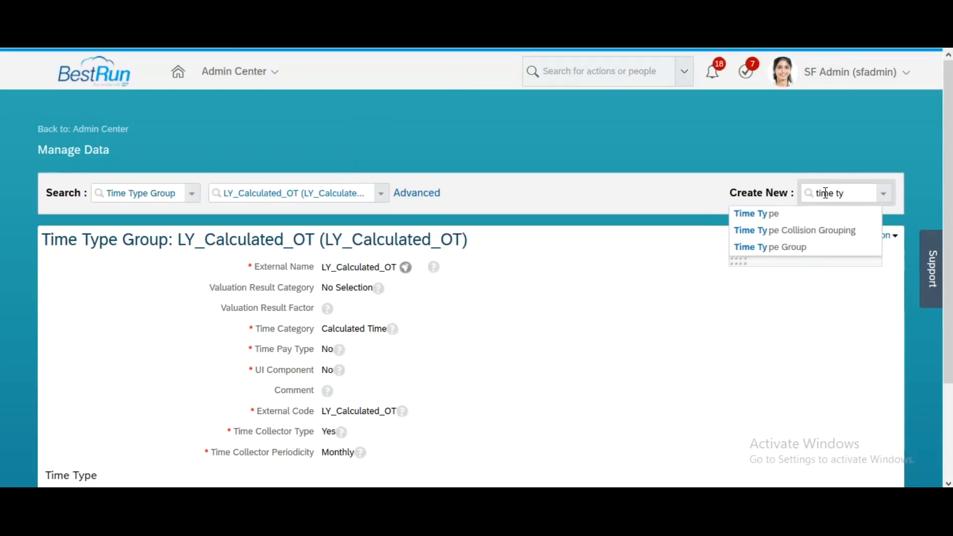
click(785, 251)
- Enter LY_Max_OT_Hrs as both the external name and the external code of the second time type group
click(384, 273)
text(LY)
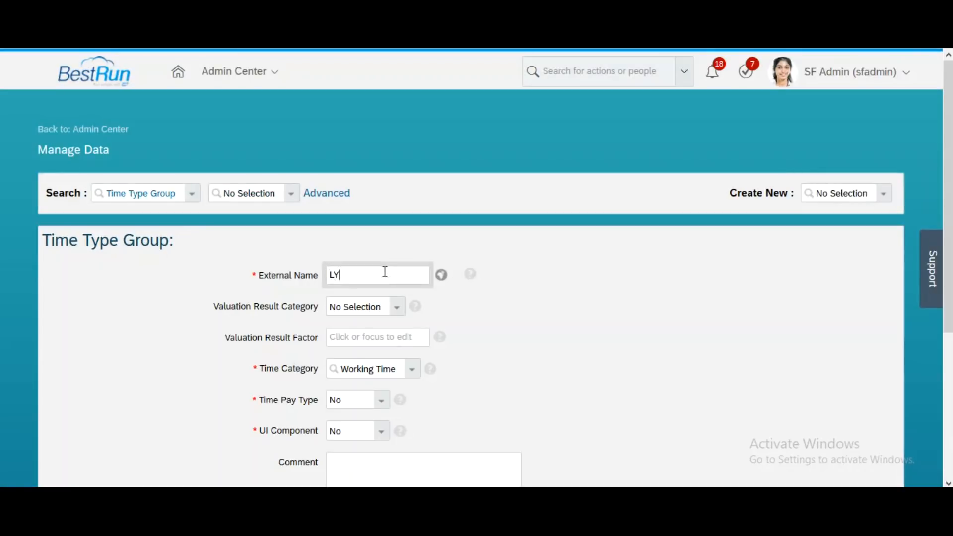
text(_Max_OT_Hrs)
double_click(385, 274)
key(ctrl+c)
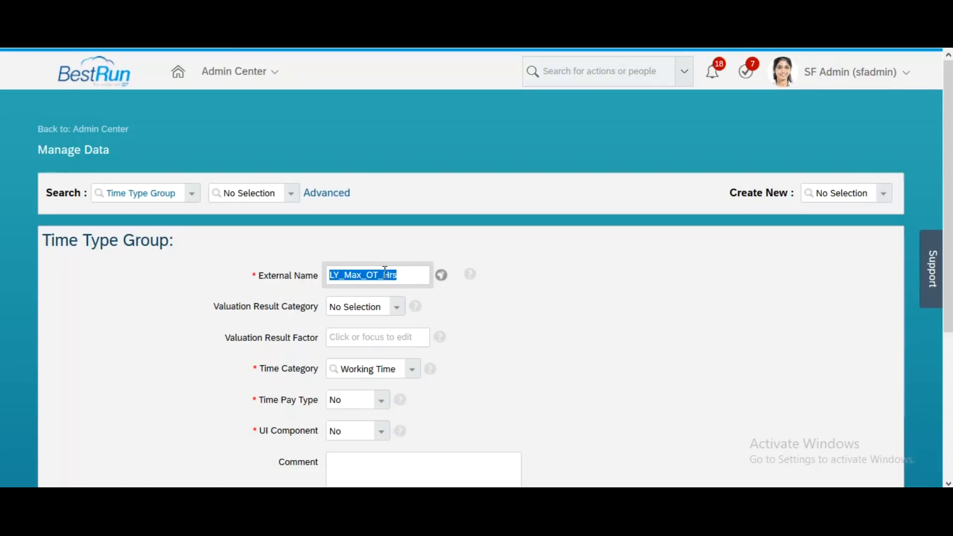
drag(948, 199, 948, 324)
click(367, 342)
key(ctrl+v)
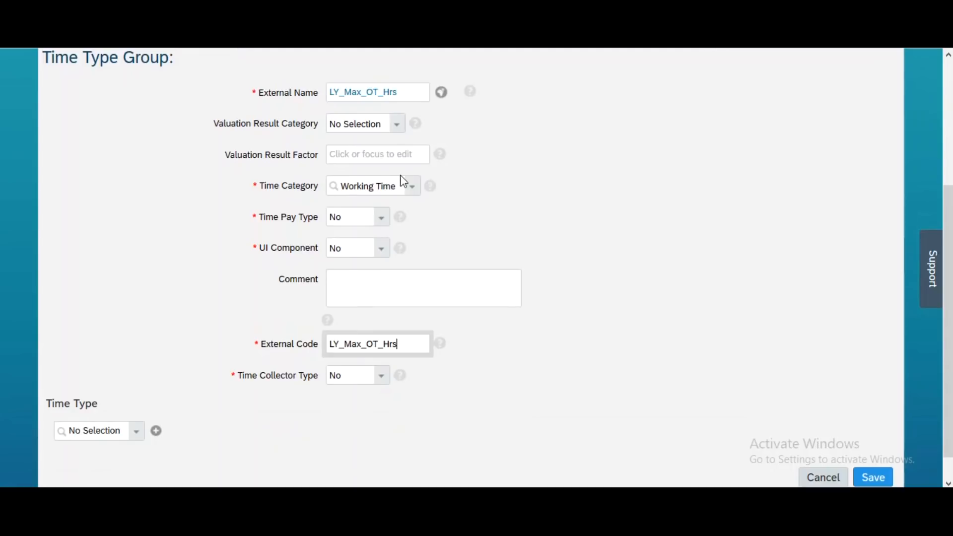
- Set the time category of the LY_Max_OT_Hrs group to Calculated Time
click(417, 186)
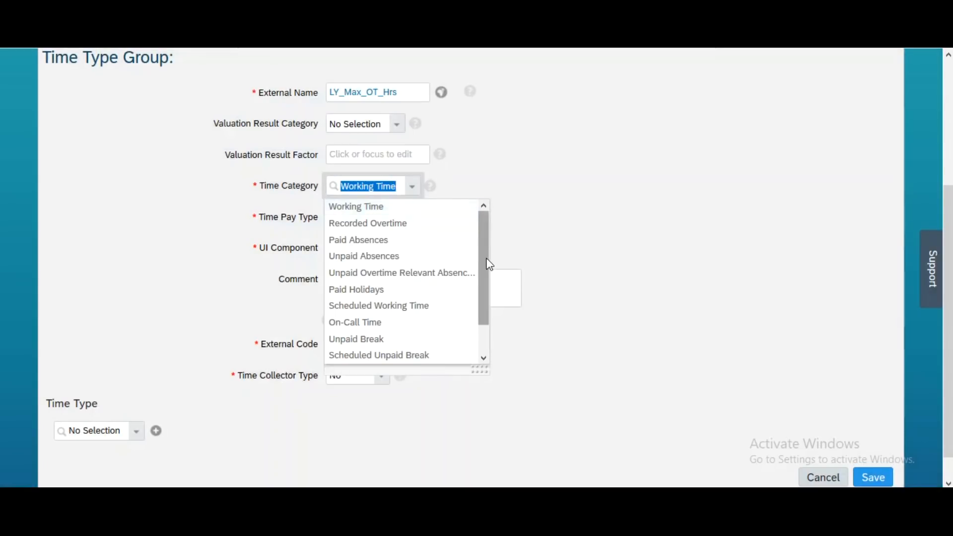
drag(487, 261, 487, 332)
click(390, 340)
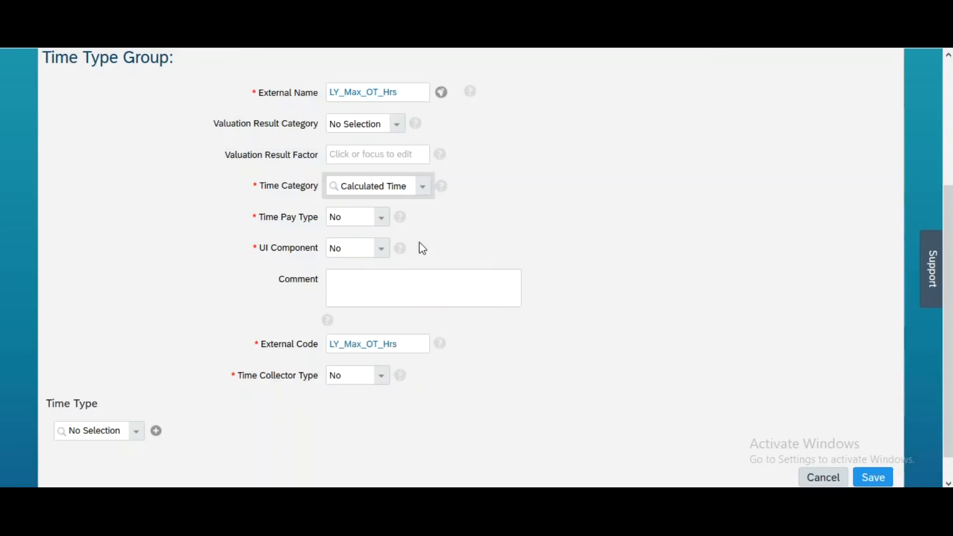
- Keep UI Component at No for the LY_Max_OT_Hrs time type group and save the record
click(380, 254)
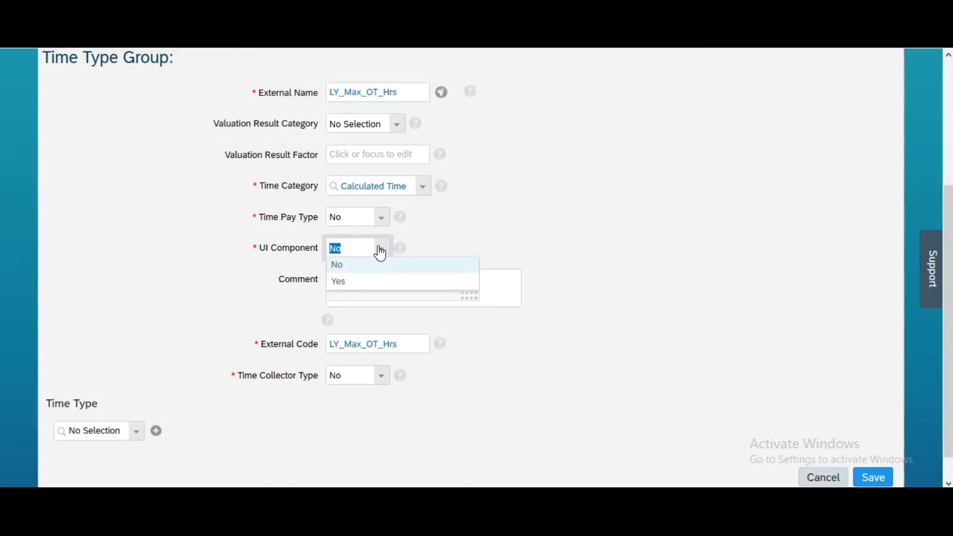
click(527, 198)
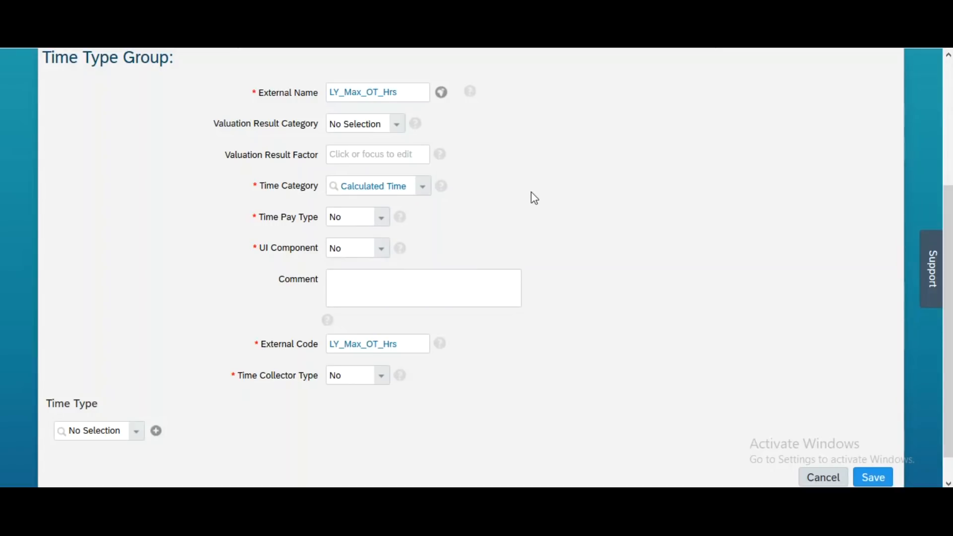
click(876, 479)
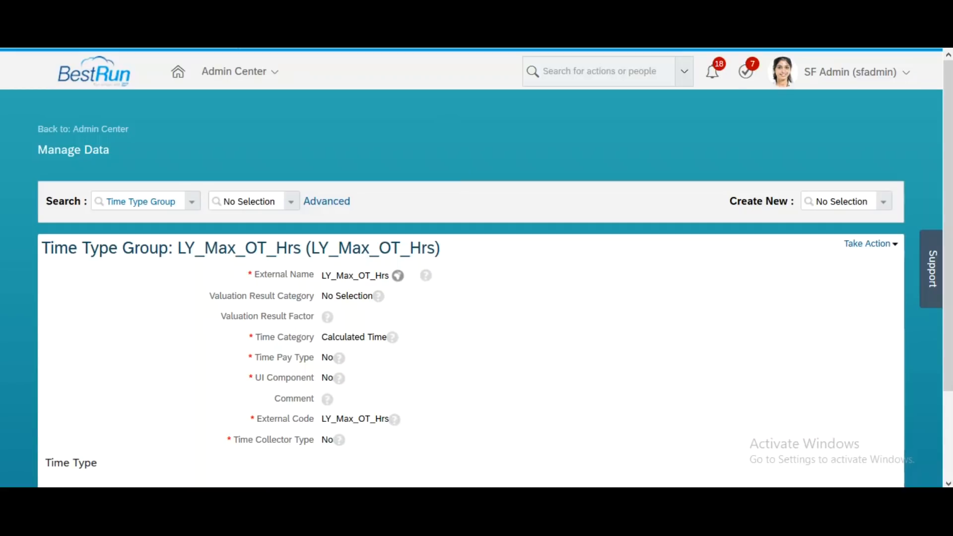
- Duplicate the browser tab of the saved LY_Max_OT_Hrs group and start a new Time Valuation record in the copy
right_click(384, 2)
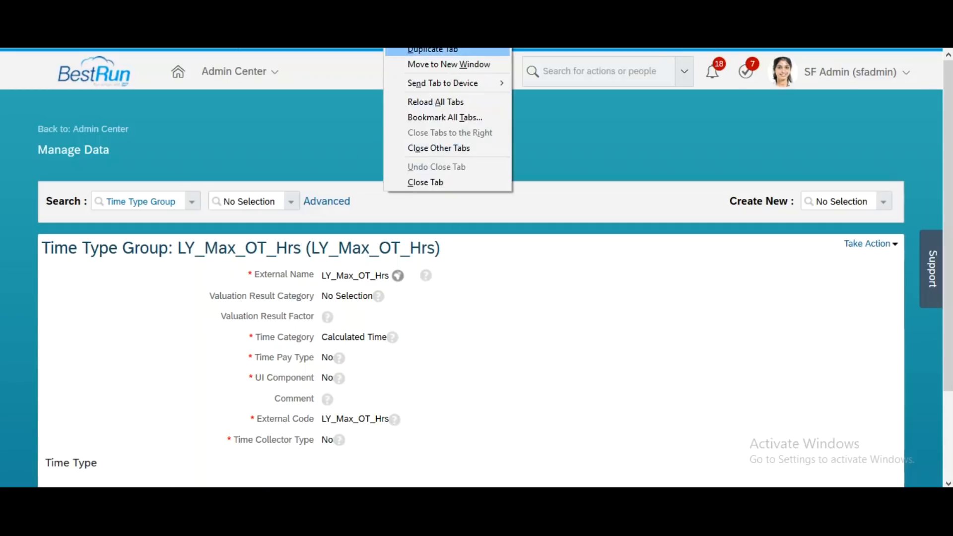
click(432, 49)
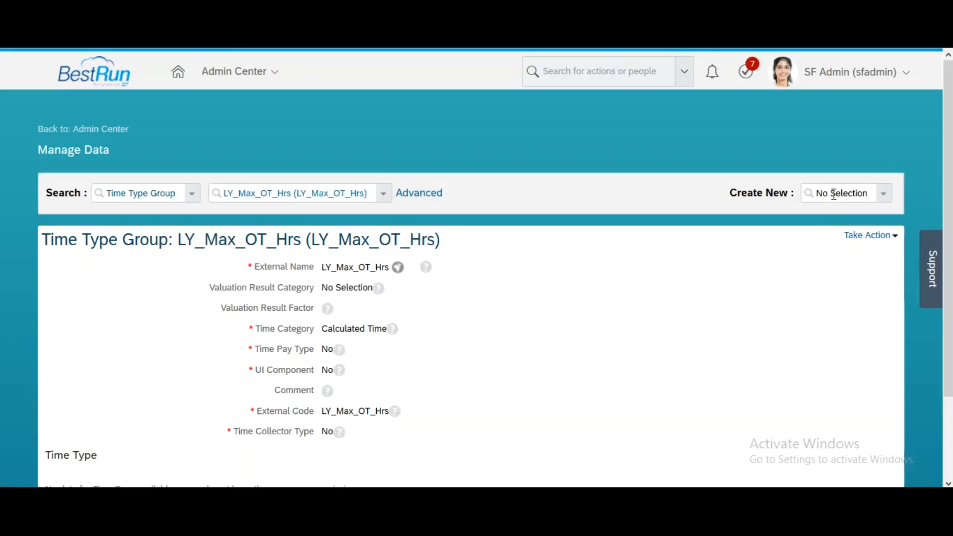
click(834, 194)
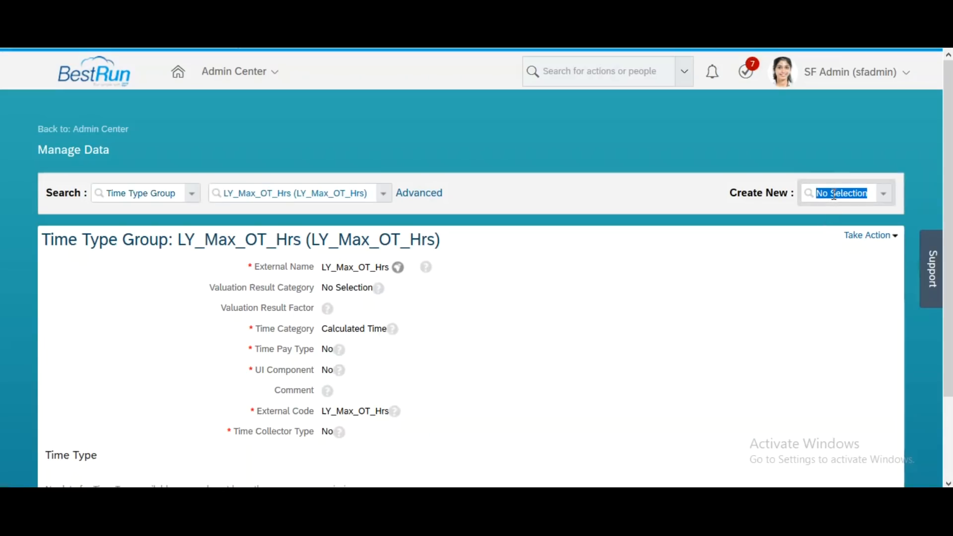
text(time va)
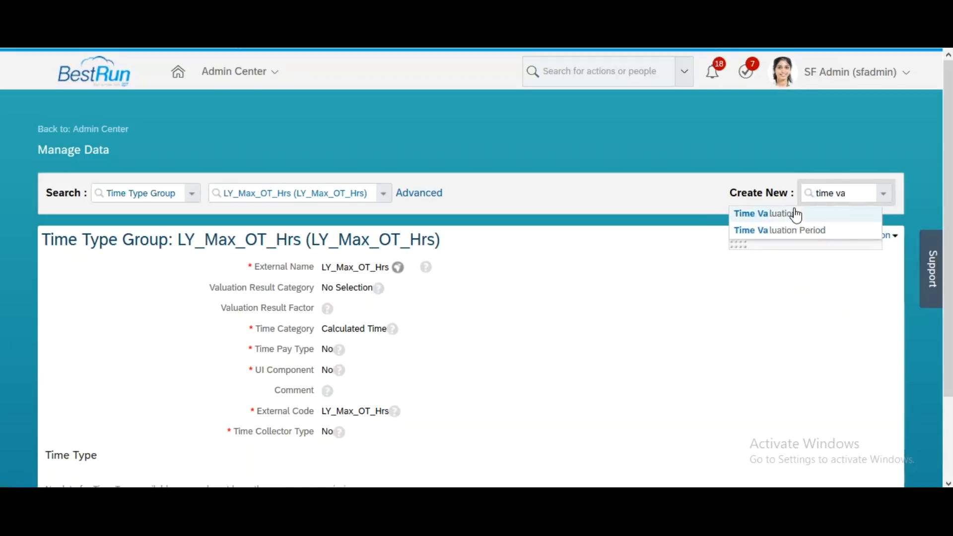
click(794, 213)
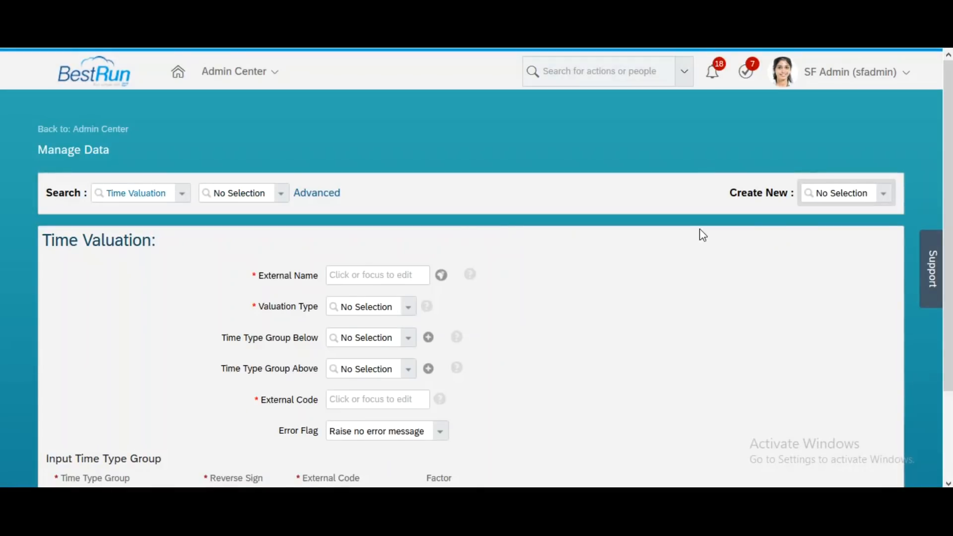
- Enter LY_CalCulate_overTime as both the external name and the external code of the time valuation
drag(950, 212, 950, 290)
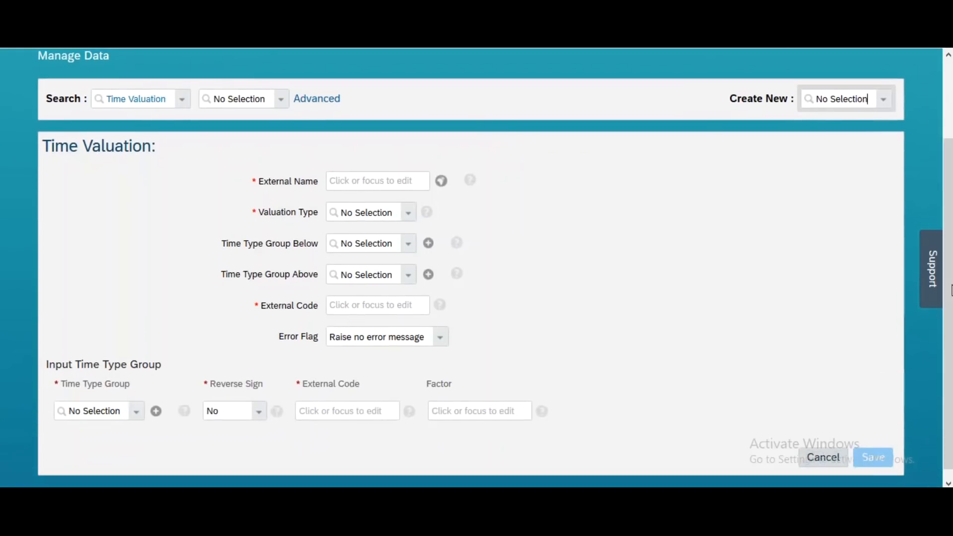
click(400, 182)
text(LY_)
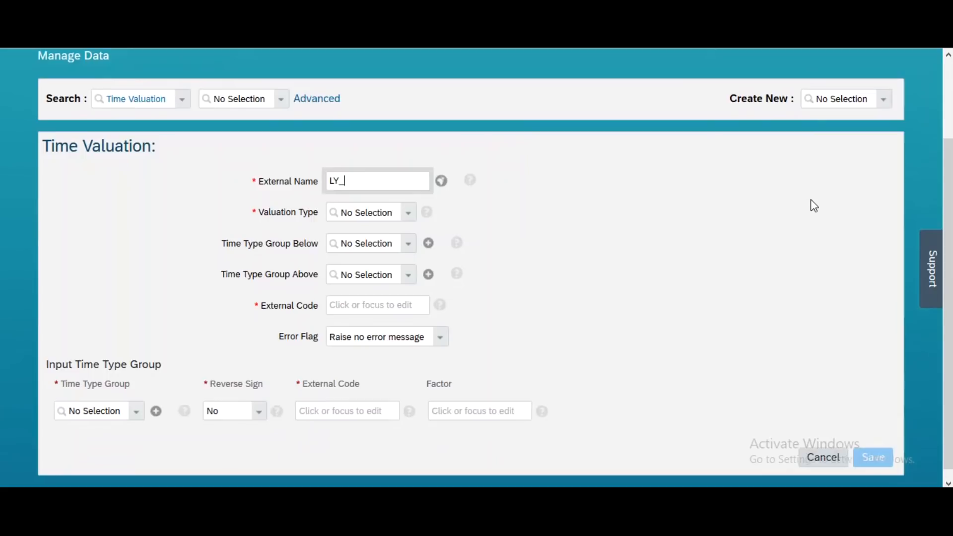
text(CalCulate_overTime)
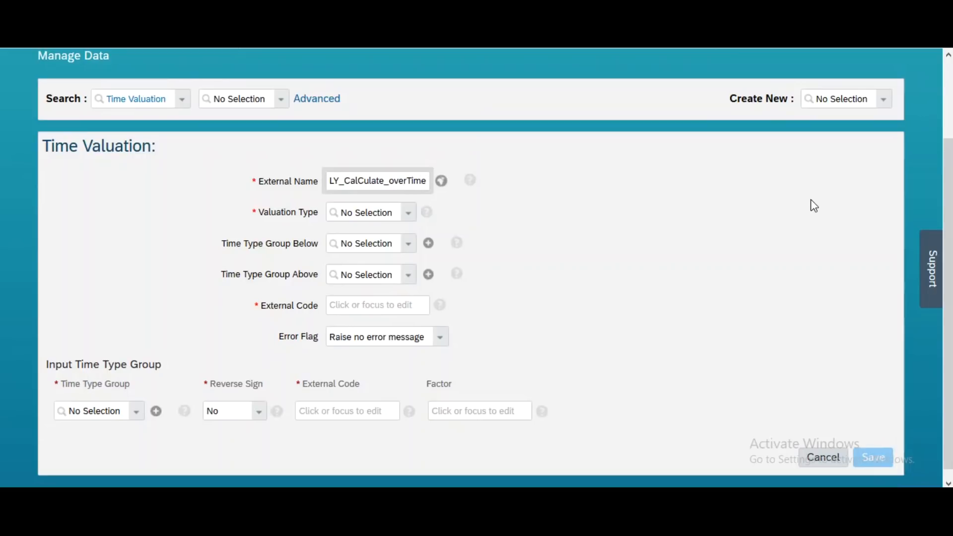
key(ctrl+a)
key(ctrl+c)
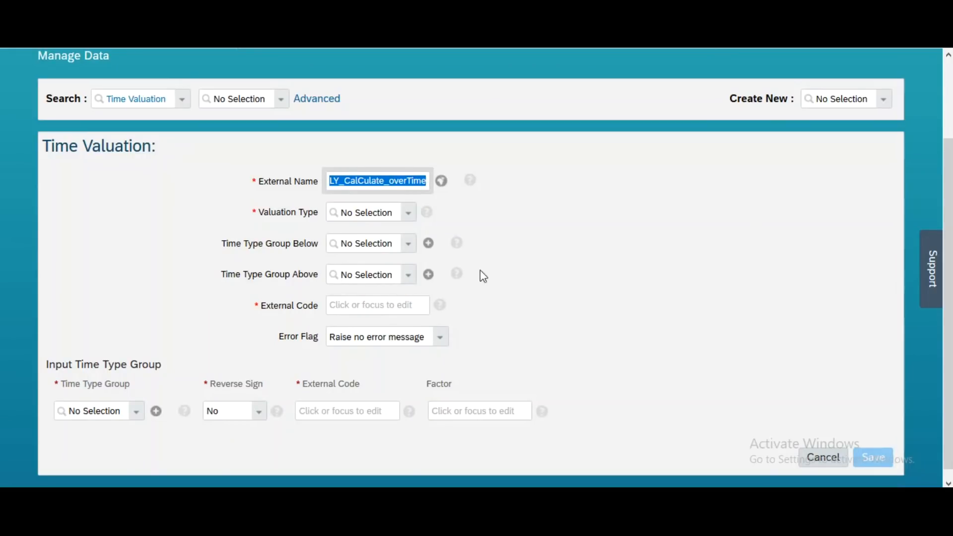
click(393, 304)
key(ctrl+v)
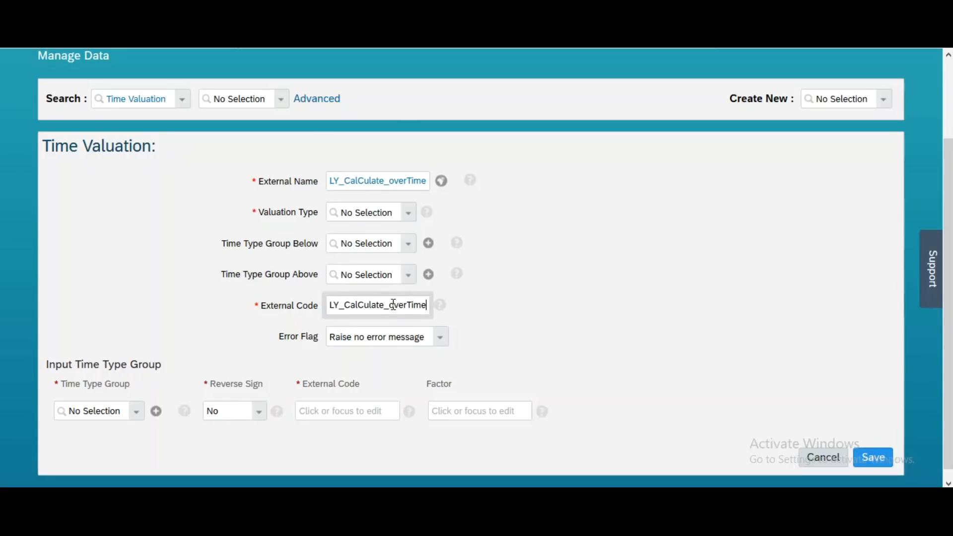
- Set the valuation type to Aggregate Input Groups and Split and the valuation method to Valuate Per Day
click(408, 215)
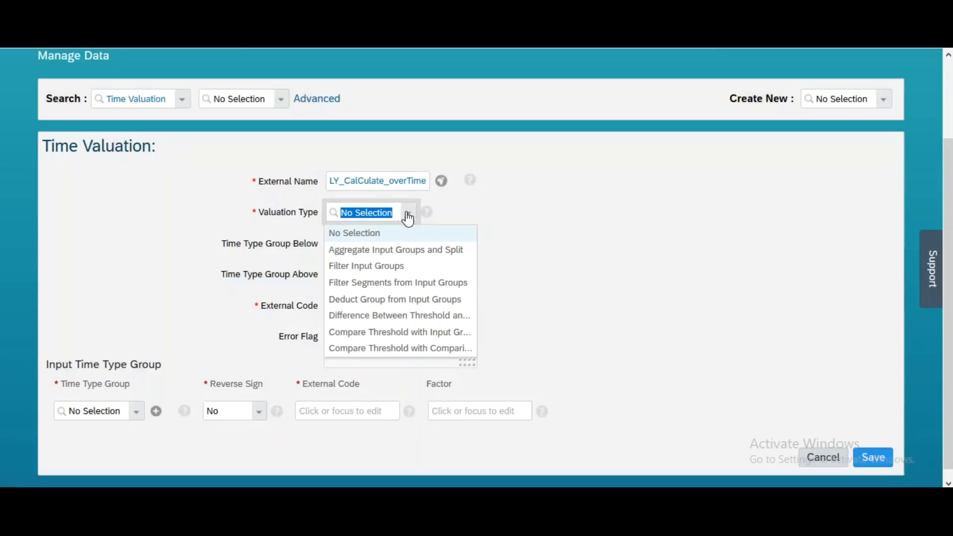
click(403, 250)
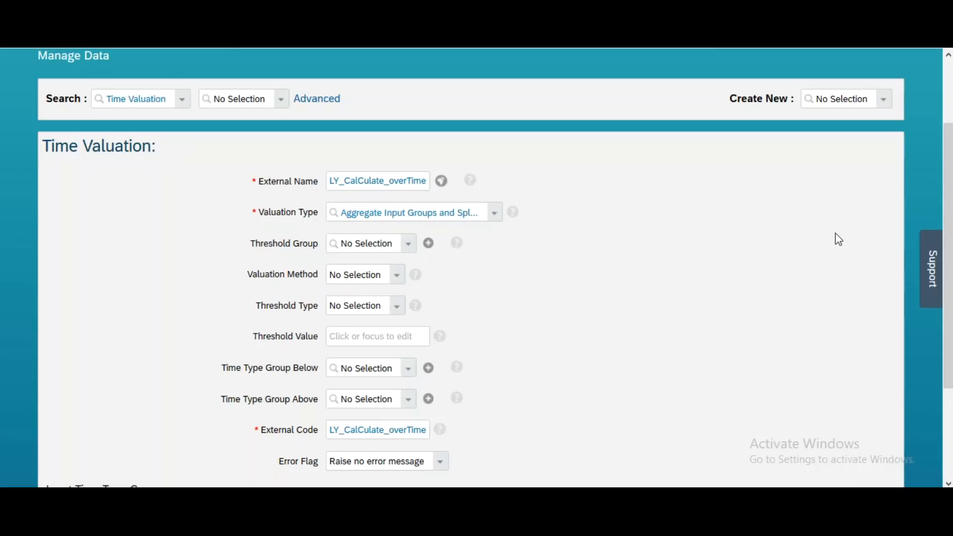
scroll(522, 177, down, 2)
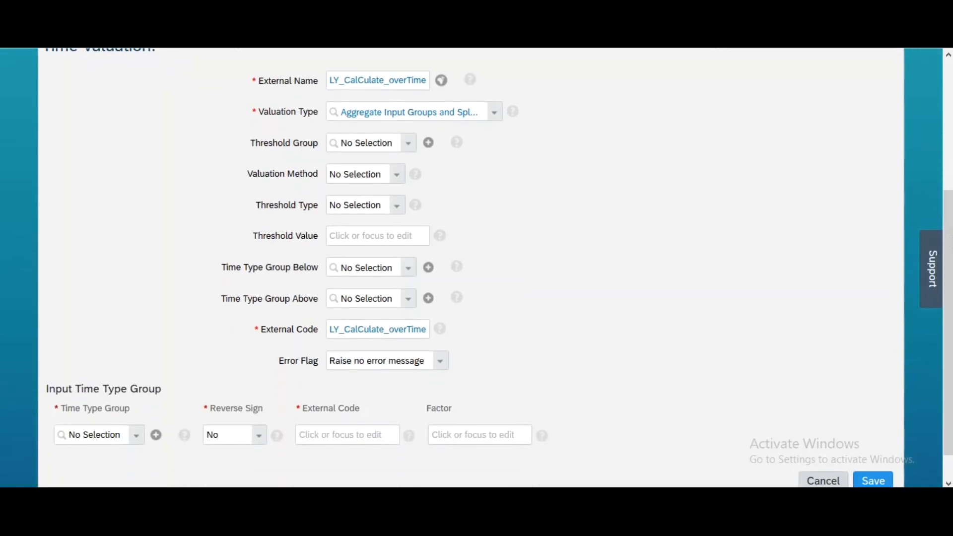
click(398, 177)
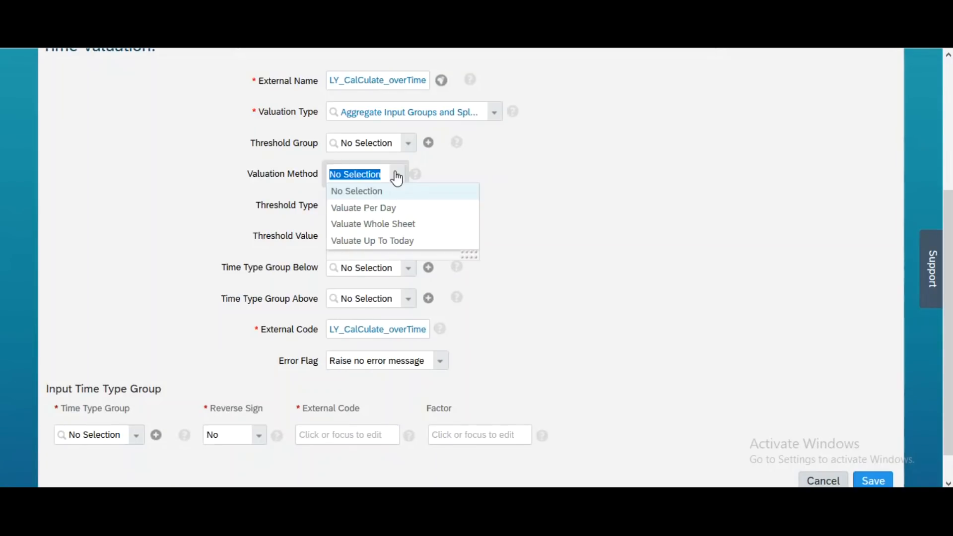
click(381, 208)
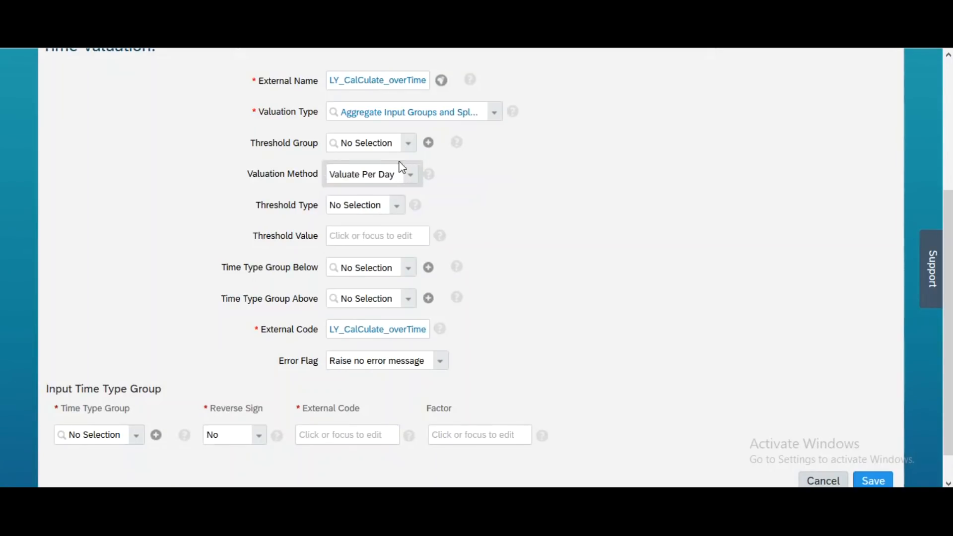
- Set the threshold type to Fixed Value with a threshold value of 8
click(405, 209)
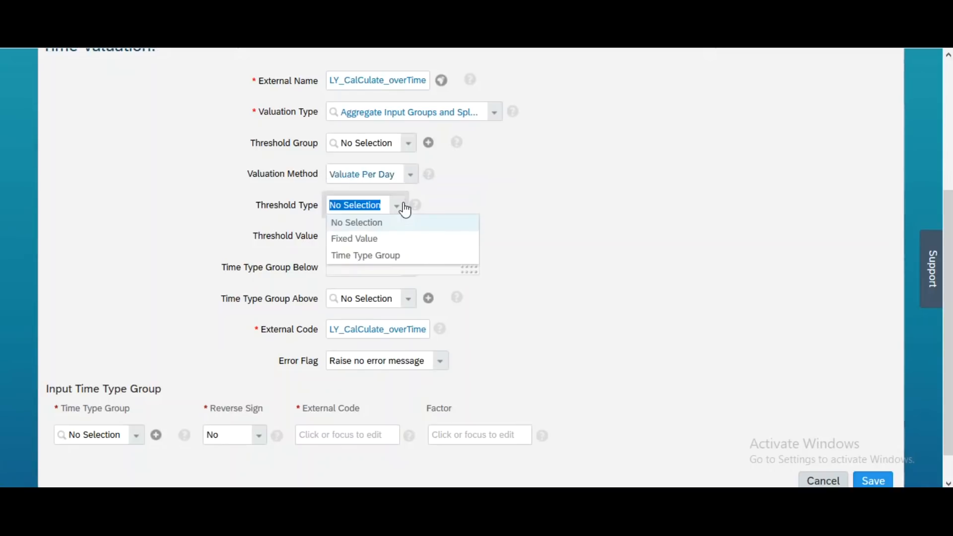
click(367, 240)
click(368, 240)
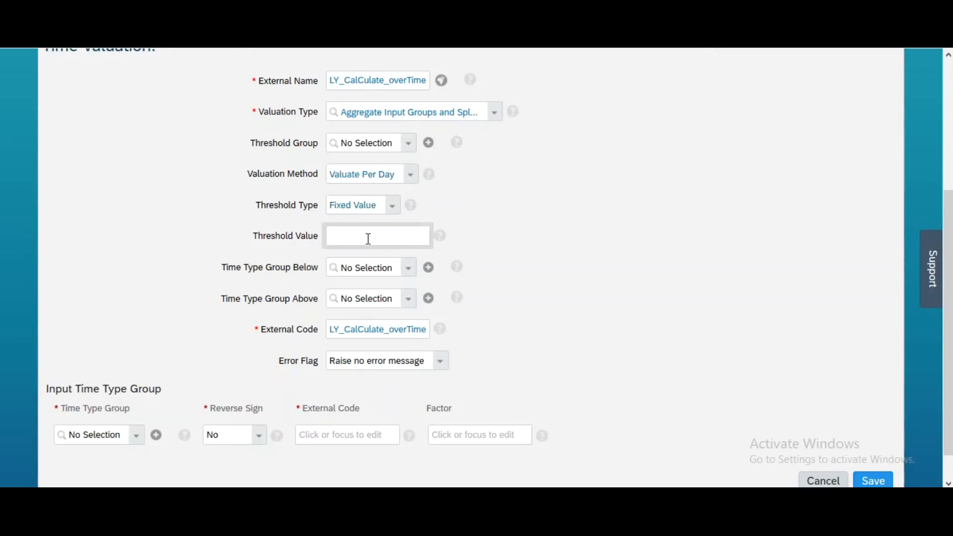
text(8)
click(545, 251)
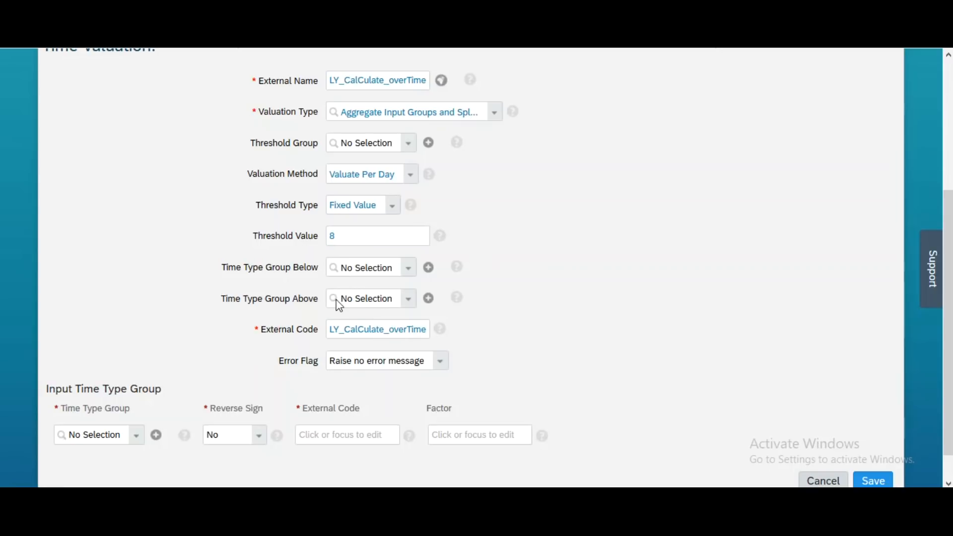
- Assign LY_Calculated_OT as the Time Type Group Above of the overtime valuation
click(354, 299)
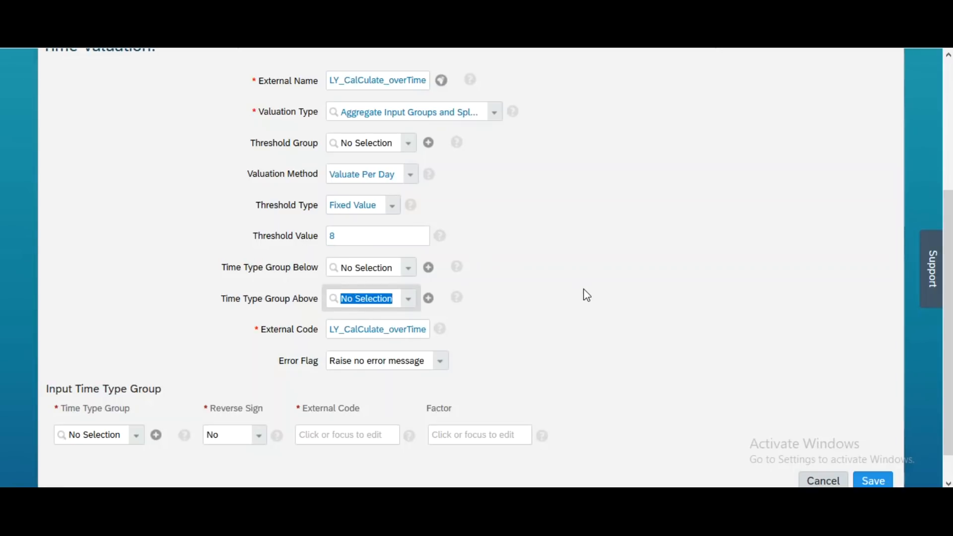
text(LY_O)
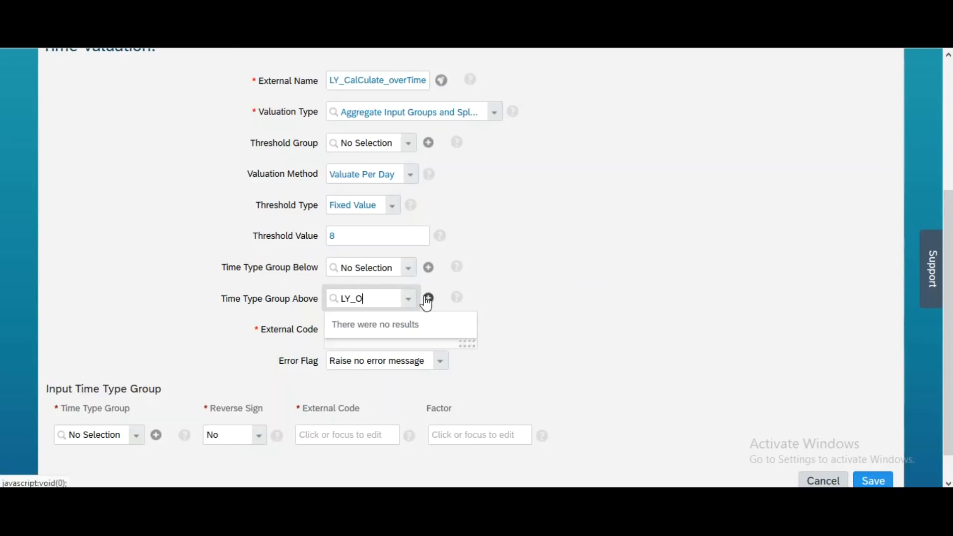
key(BackSpace)
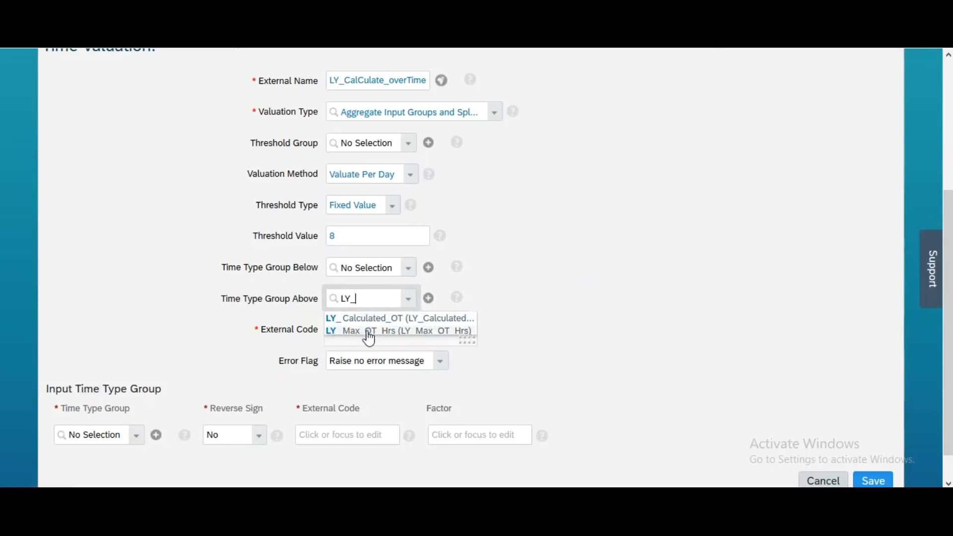
click(368, 320)
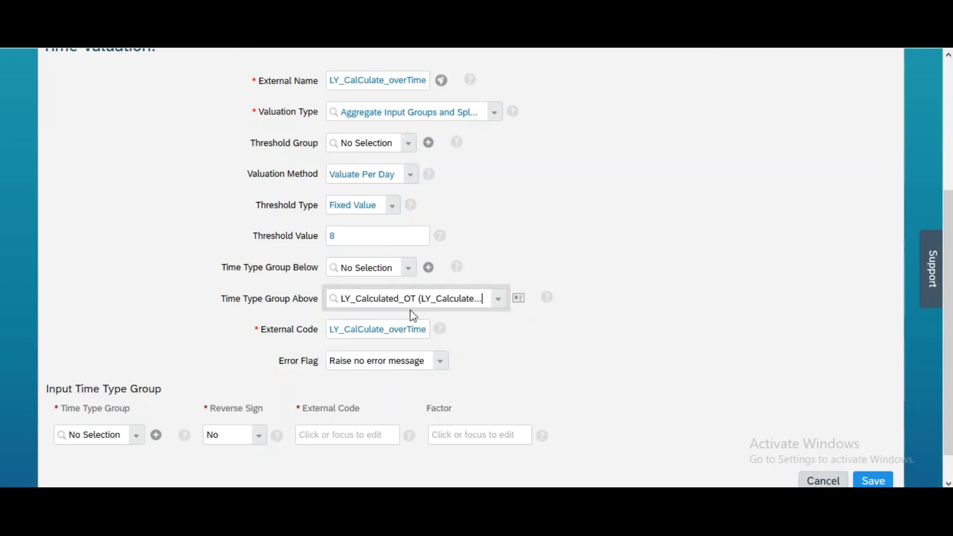
- Copy the code WORK_REC from the Recorded Working Time group's tab and select that group as the valuation's input time type group
click(74, 434)
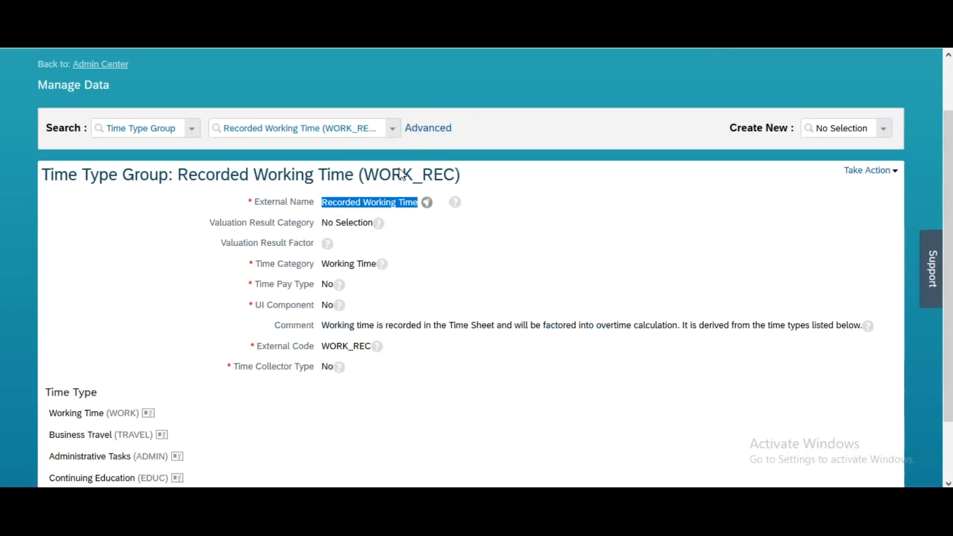
drag(368, 175, 451, 174)
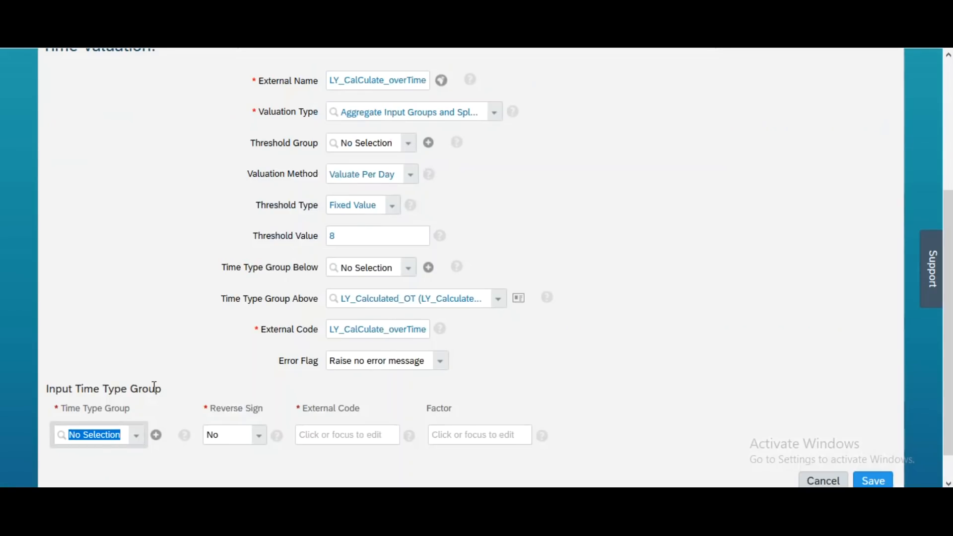
text(WORK_REC)
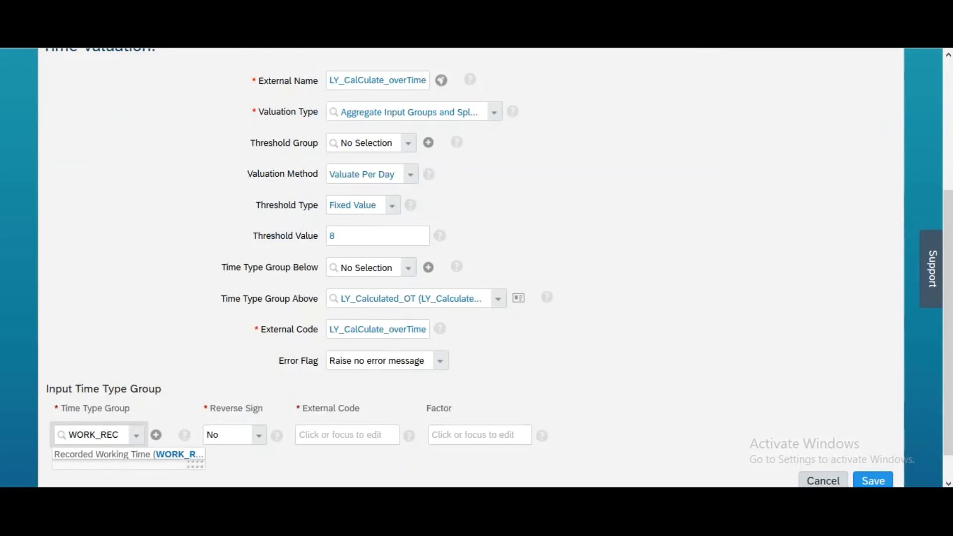
click(98, 459)
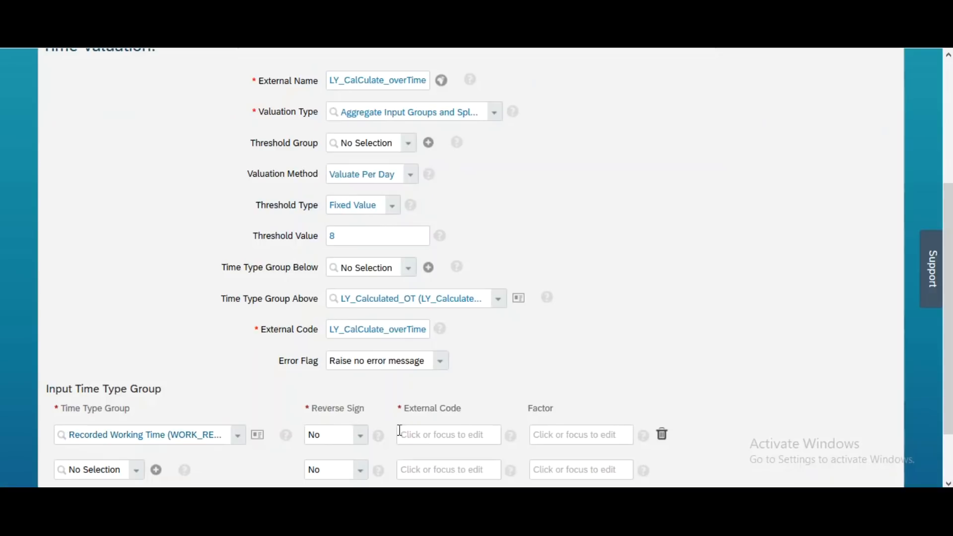
- Enter WORK_REC as the external code of the Recorded Working Time input row and save the time valuation
click(459, 437)
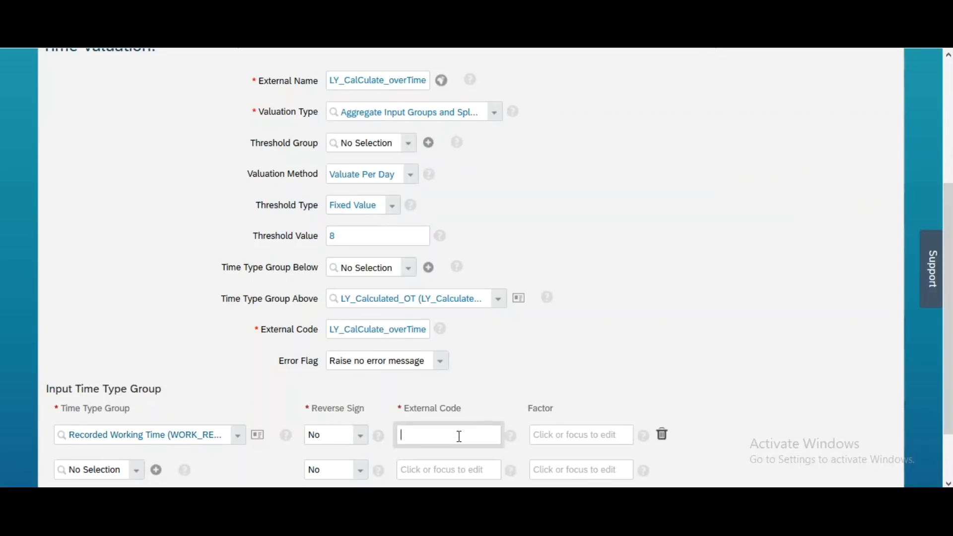
text(WORK_REC)
drag(948, 369, 948, 413)
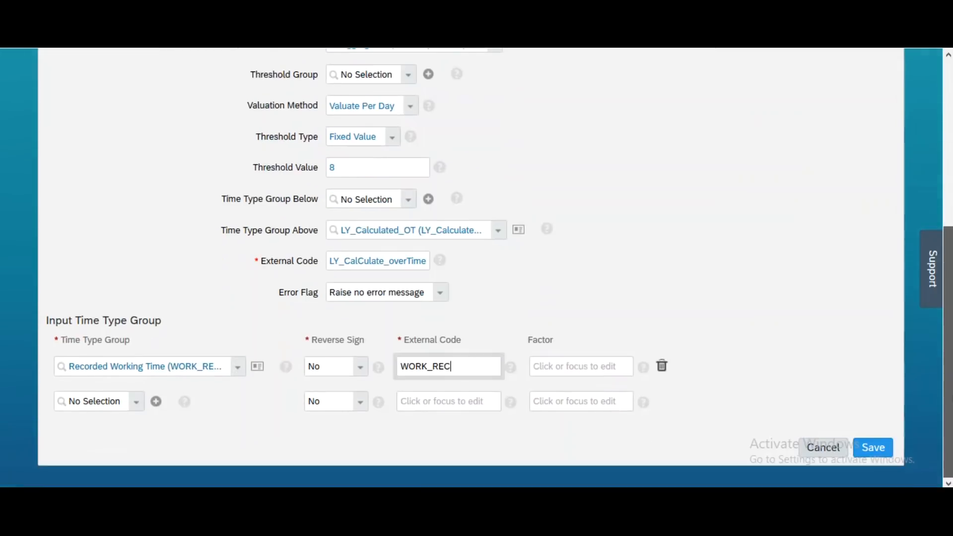
click(880, 445)
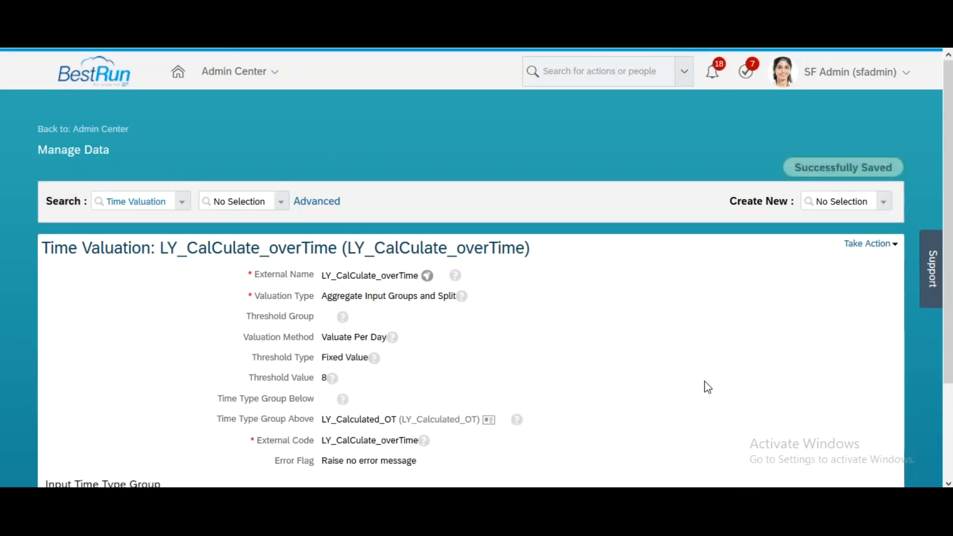
- Duplicate the browser tab of the saved LY_CalCulate_overTime valuation and start a new Time Valuation record in the copy
drag(948, 248, 948, 339)
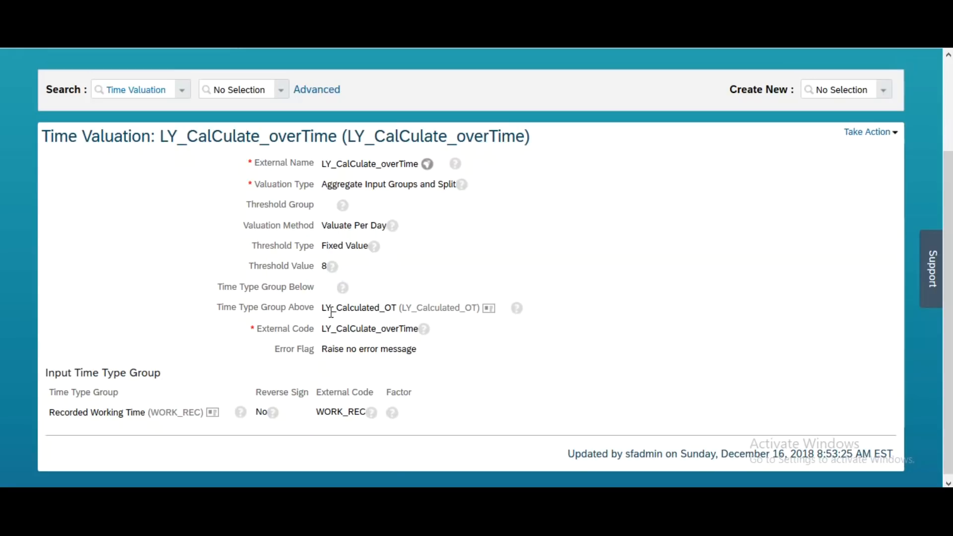
drag(321, 308, 397, 307)
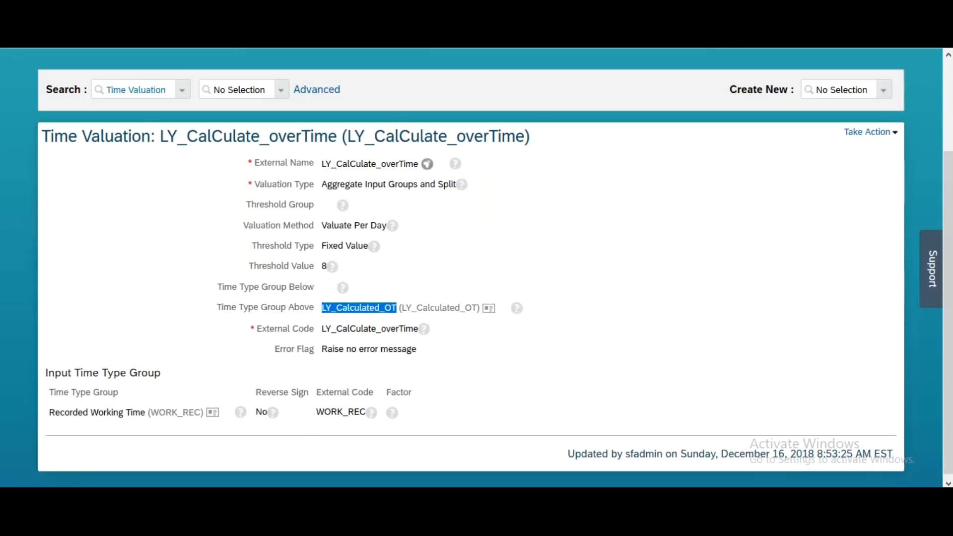
right_click(520, 2)
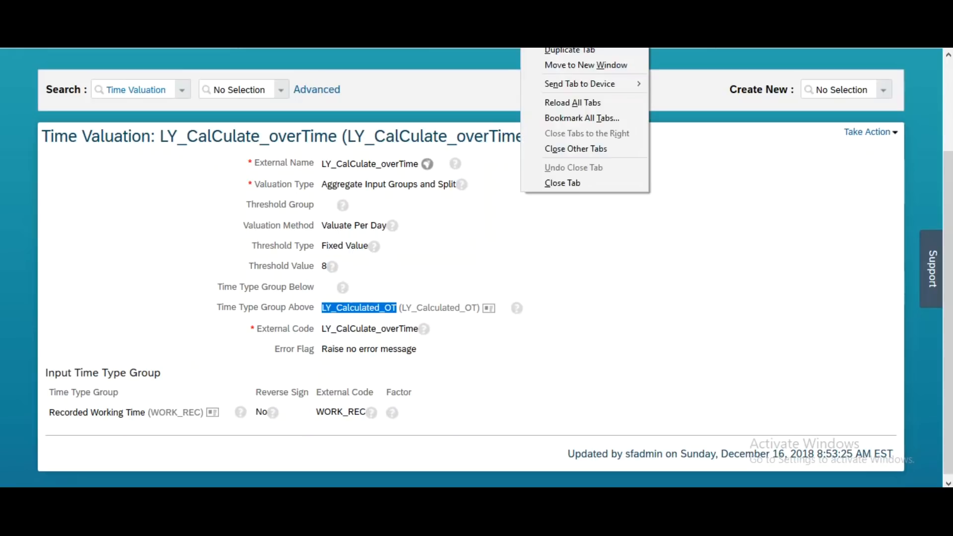
click(569, 50)
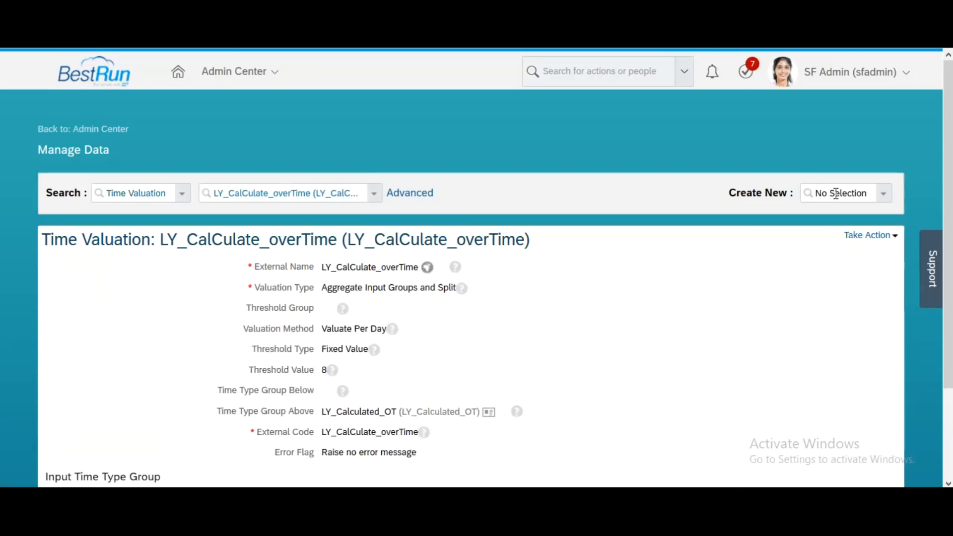
click(836, 194)
text(e va)
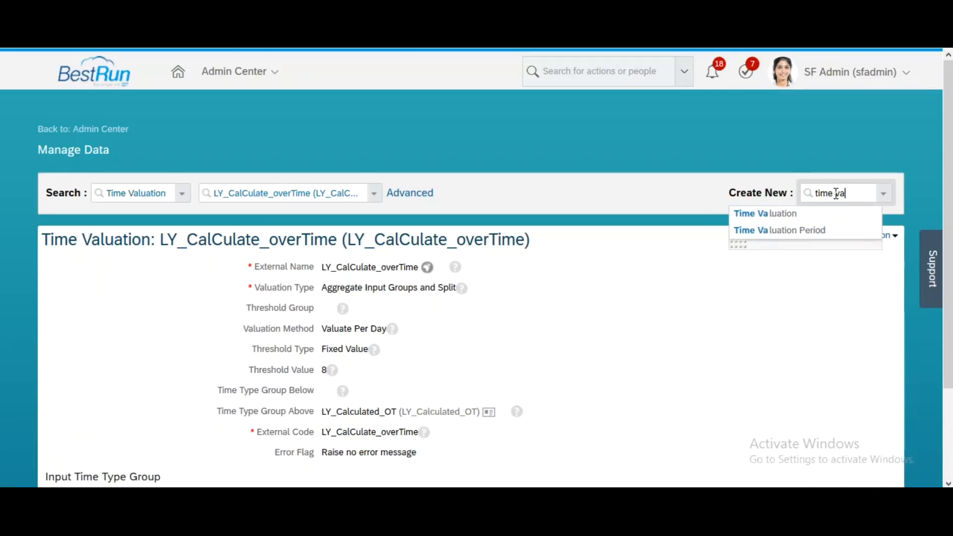
click(767, 216)
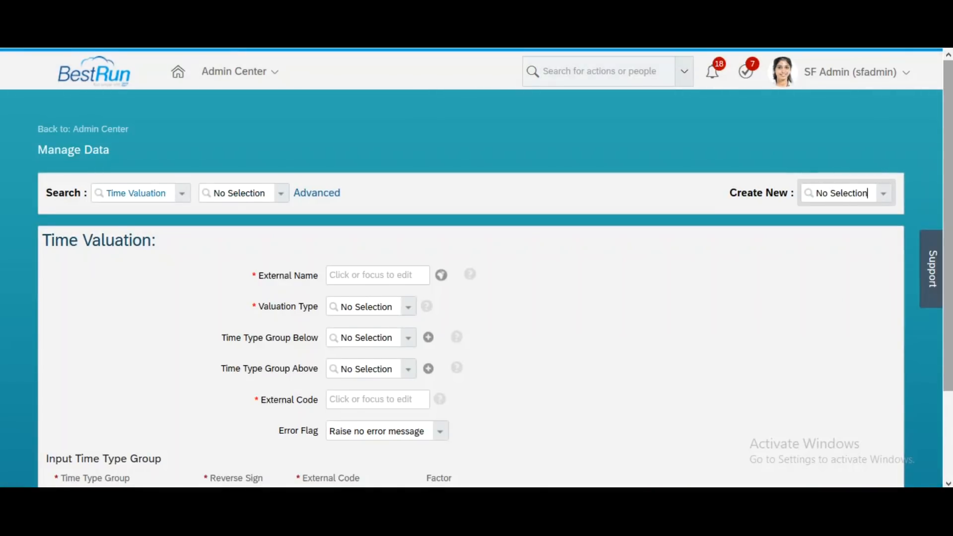
- Enter LY_Max_OT_Error as both the external name and the external code of the new time valuation
scroll(391, 172, down, 2)
click(390, 171)
text(LY_Max)
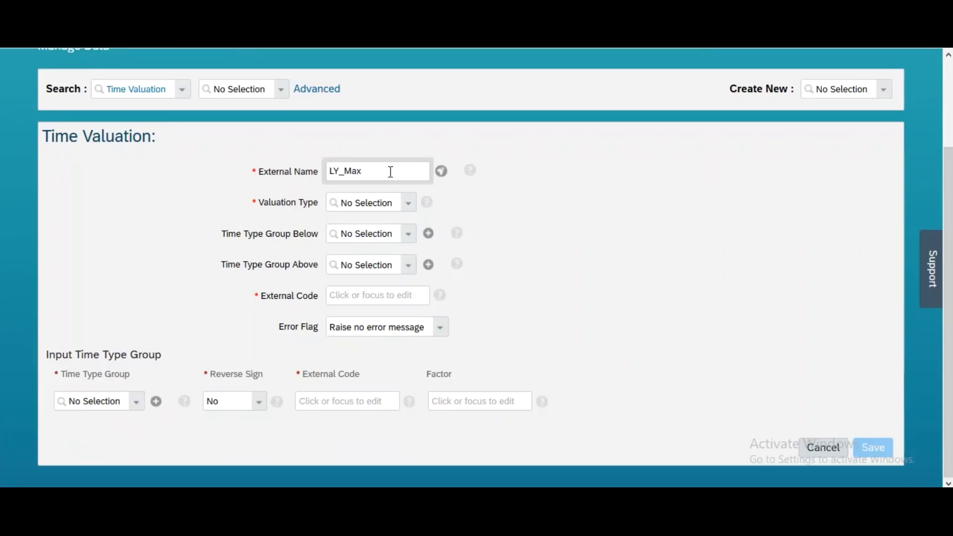
text(_OT_Error)
drag(415, 170, 317, 171)
key(ctrl+c)
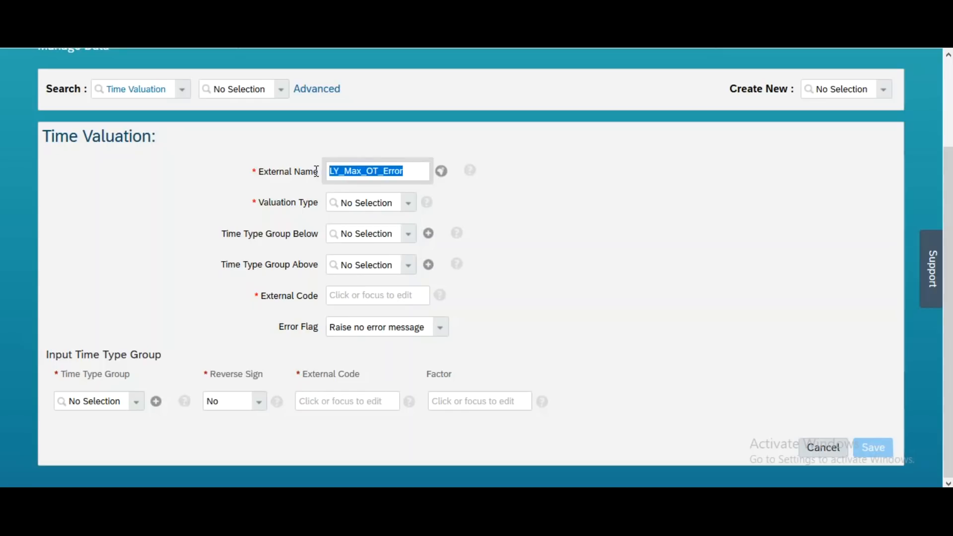
click(343, 291)
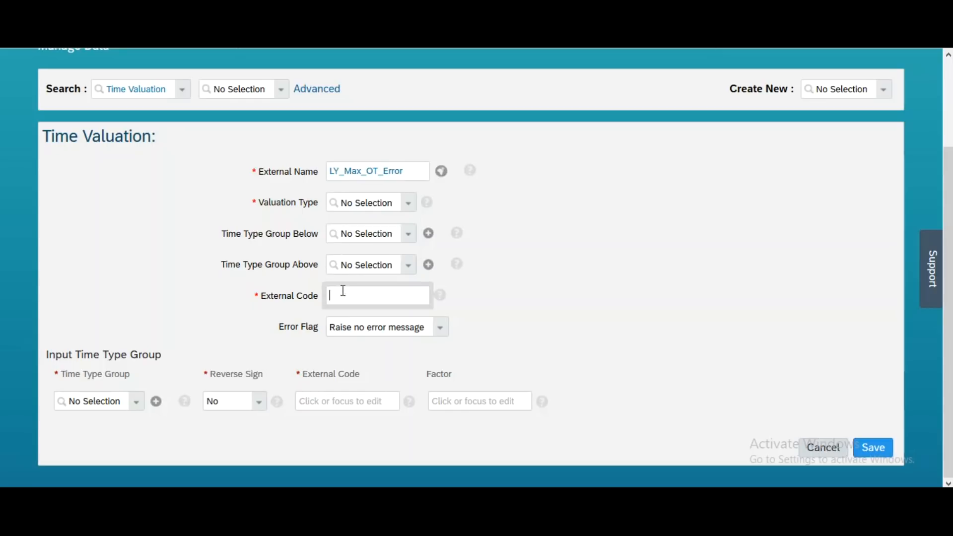
key(ctrl+v)
- Set the valuation type to Aggregate Input Groups and Split and the valuation method to Valuate Per Day
click(410, 204)
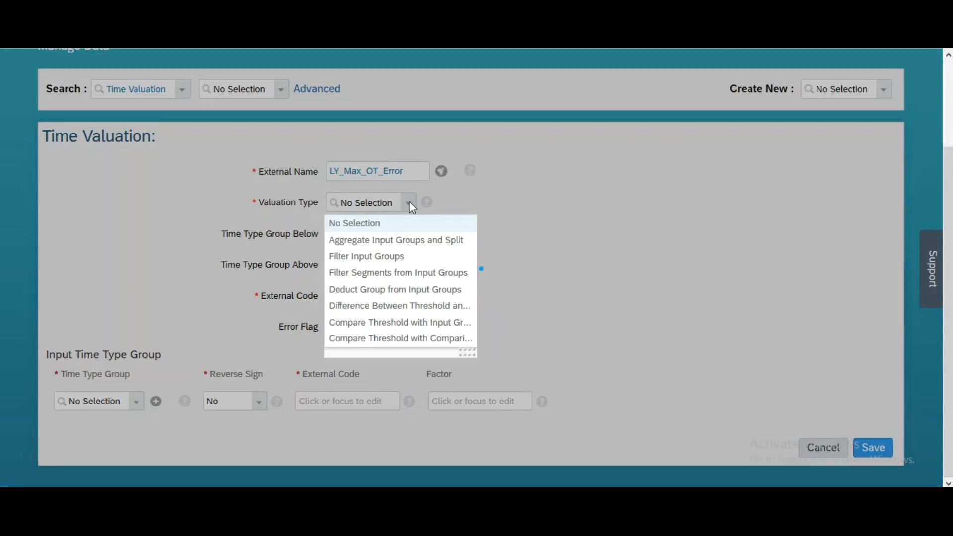
click(391, 243)
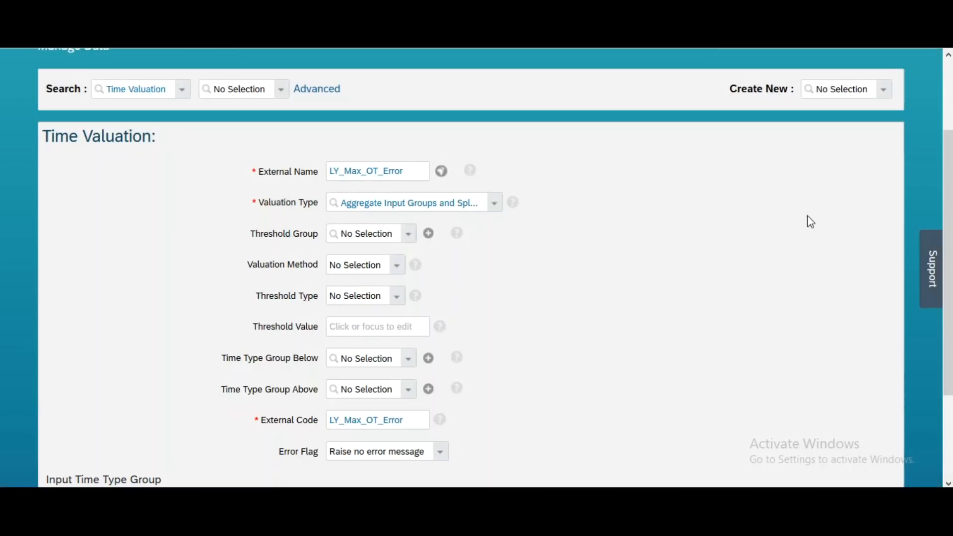
drag(948, 223, 948, 309)
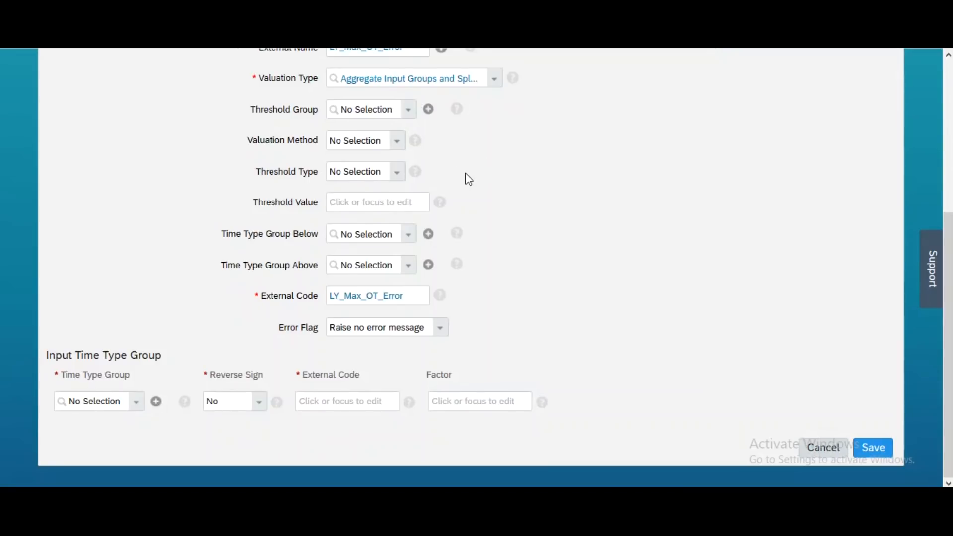
click(398, 144)
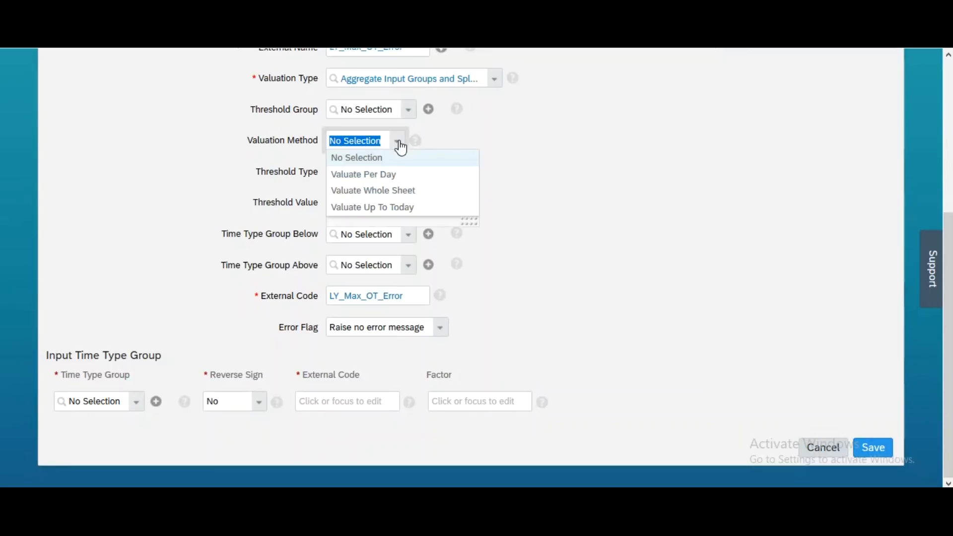
click(378, 176)
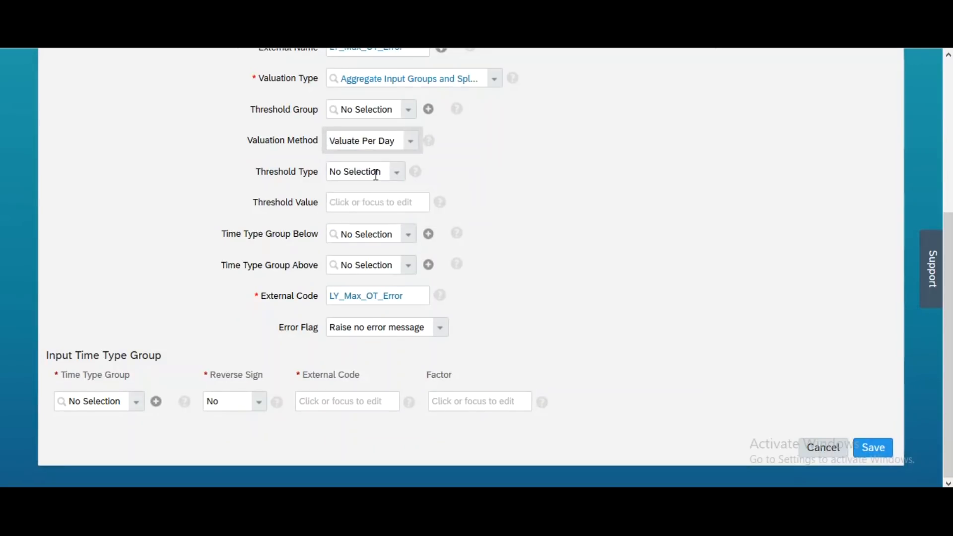
- Give the LY_Max_OT_Error valuation a Fixed Value threshold type with a threshold value of 16
click(360, 170)
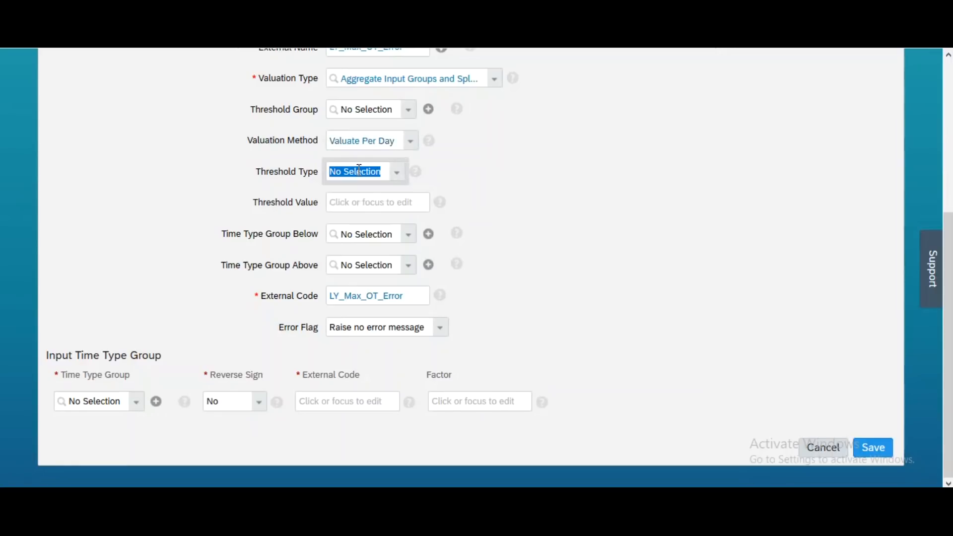
click(403, 177)
click(362, 204)
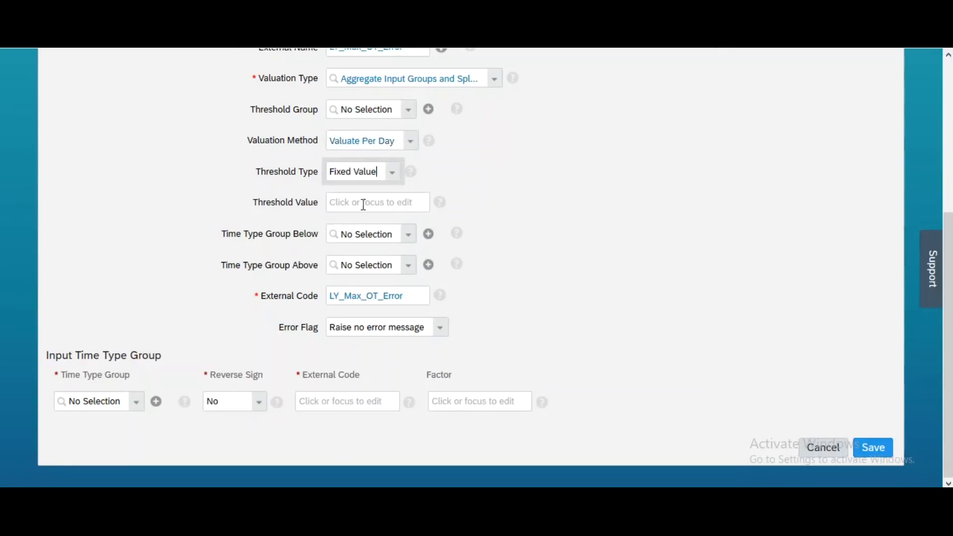
click(363, 205)
text(16)
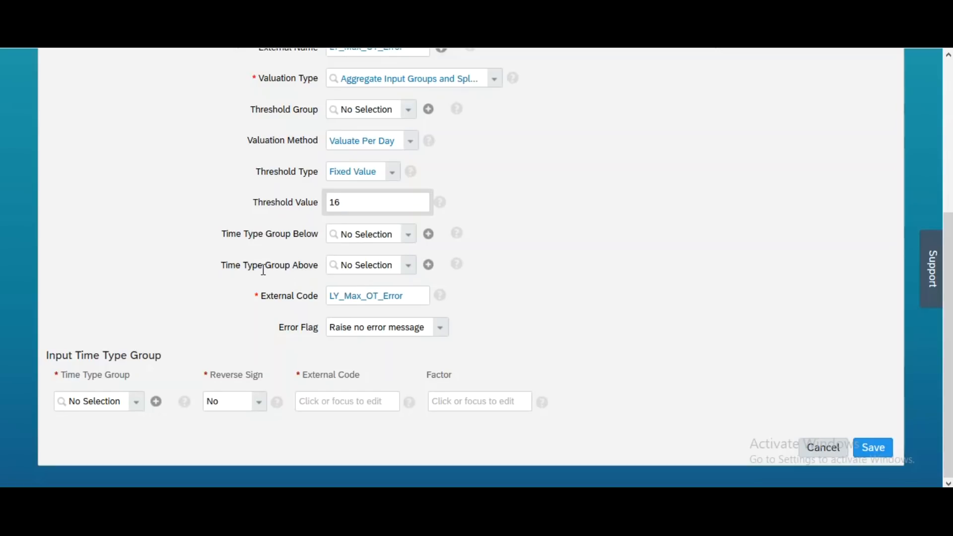
- Add LY_Calculated_OT as the valuation's input time type group with the external code EC1
click(96, 397)
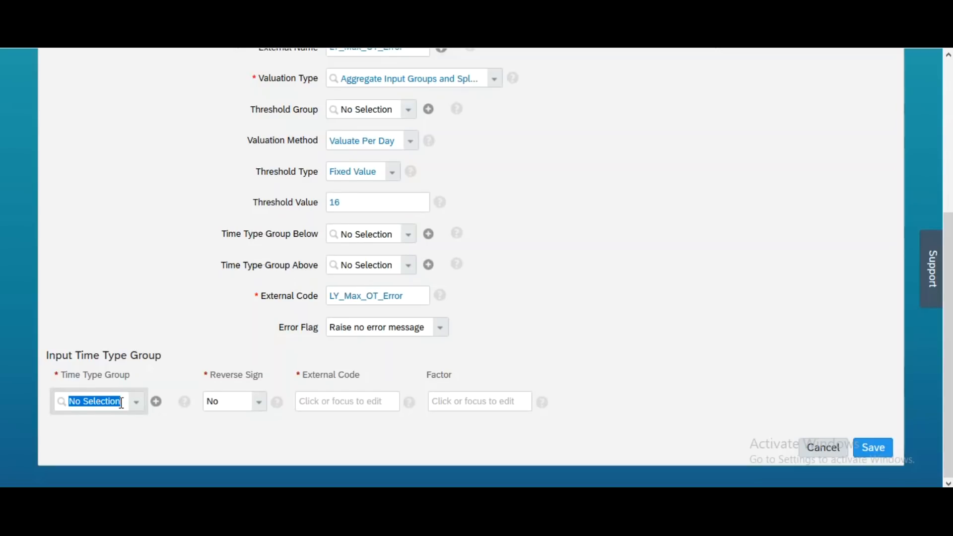
text(LY)
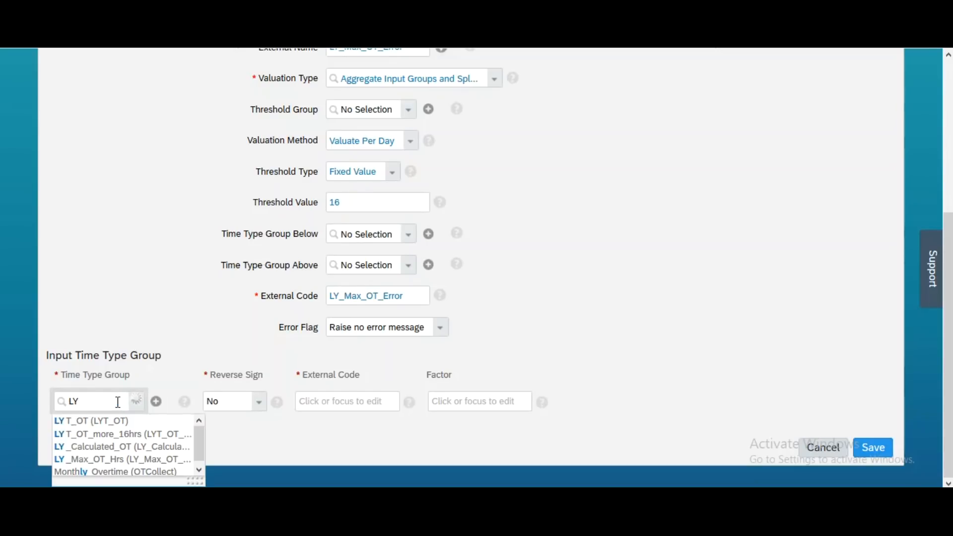
click(111, 449)
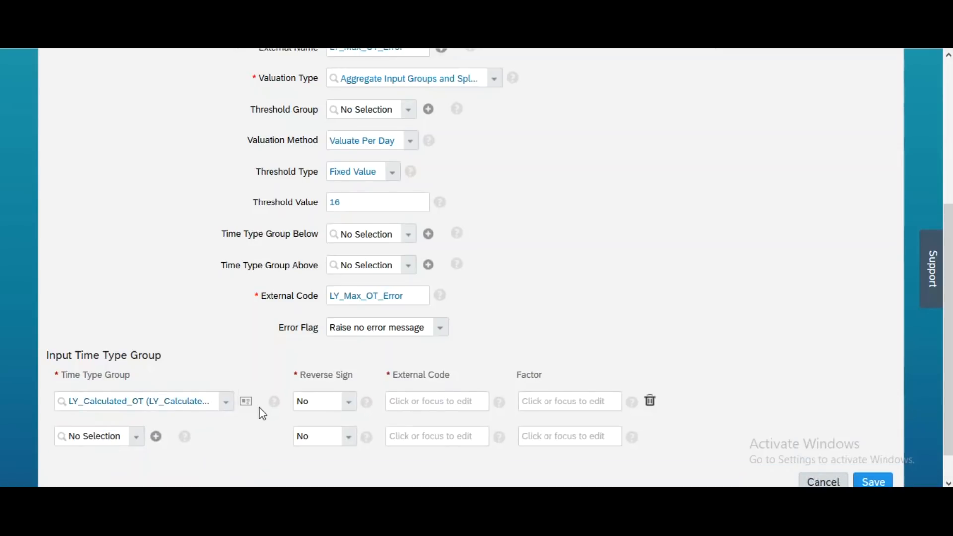
click(452, 400)
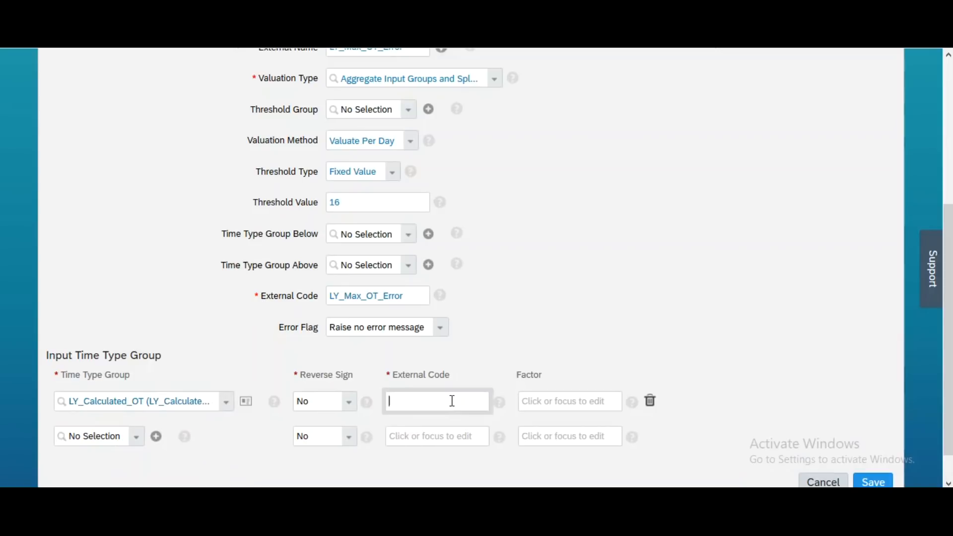
text(EC1)
- Copy the code LY_Max_OT_Hrs from its time type group record and assign that group as the valuation's Time Type Group Above
click(367, 264)
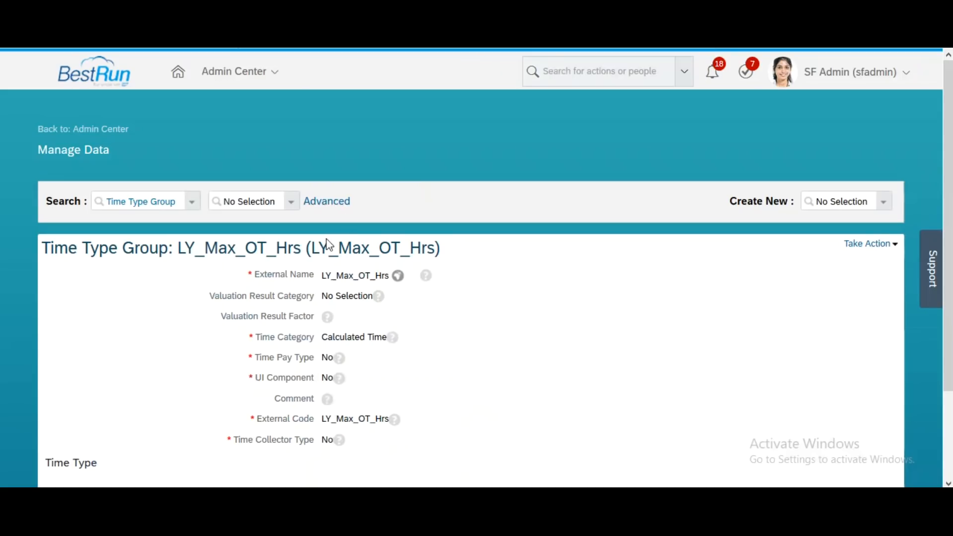
drag(311, 249, 436, 248)
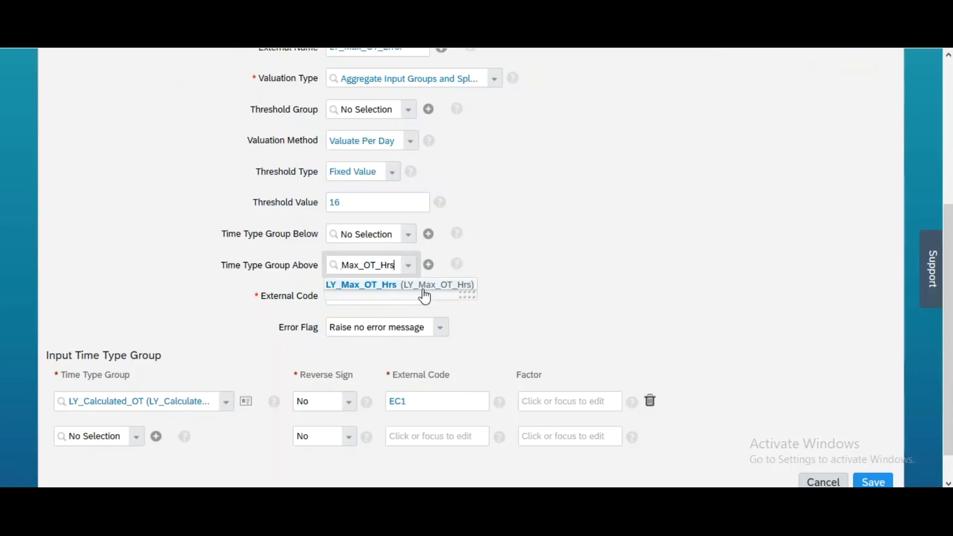
click(417, 290)
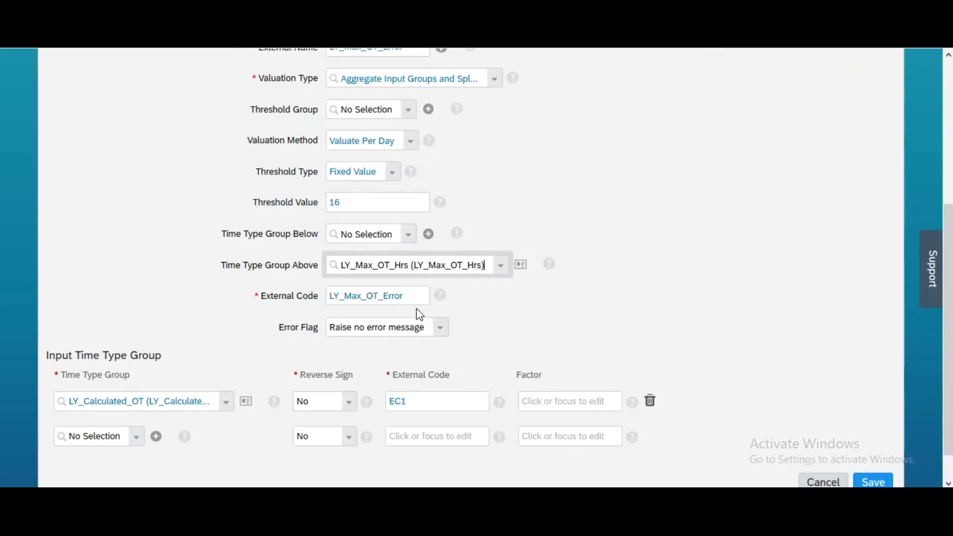
- Set the valuation's error flag to "Raise error message on time type group above"
click(442, 334)
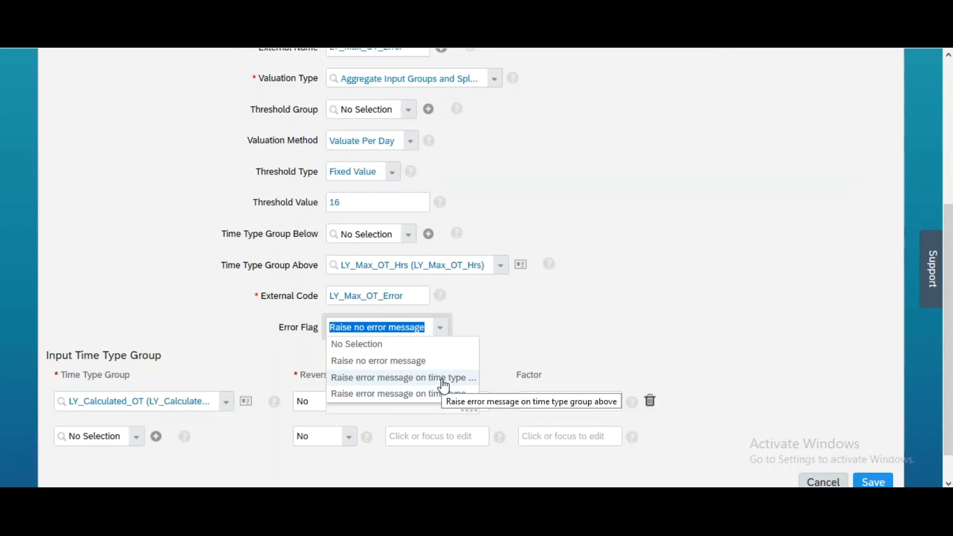
drag(476, 410, 574, 409)
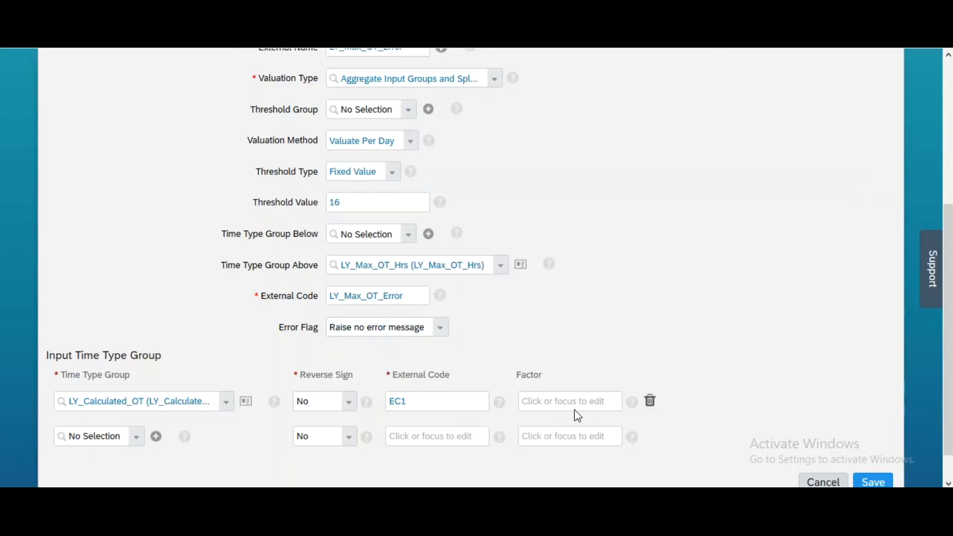
click(440, 329)
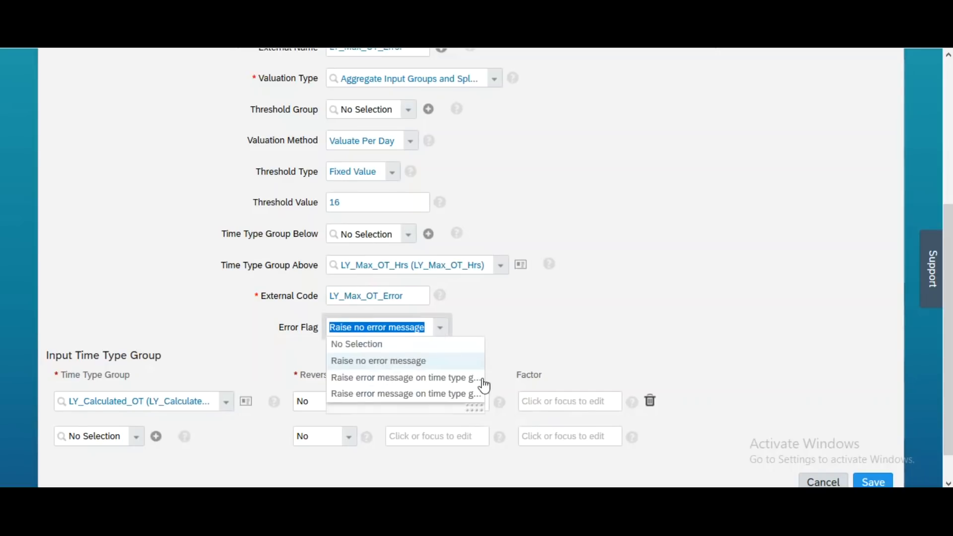
drag(482, 407, 652, 397)
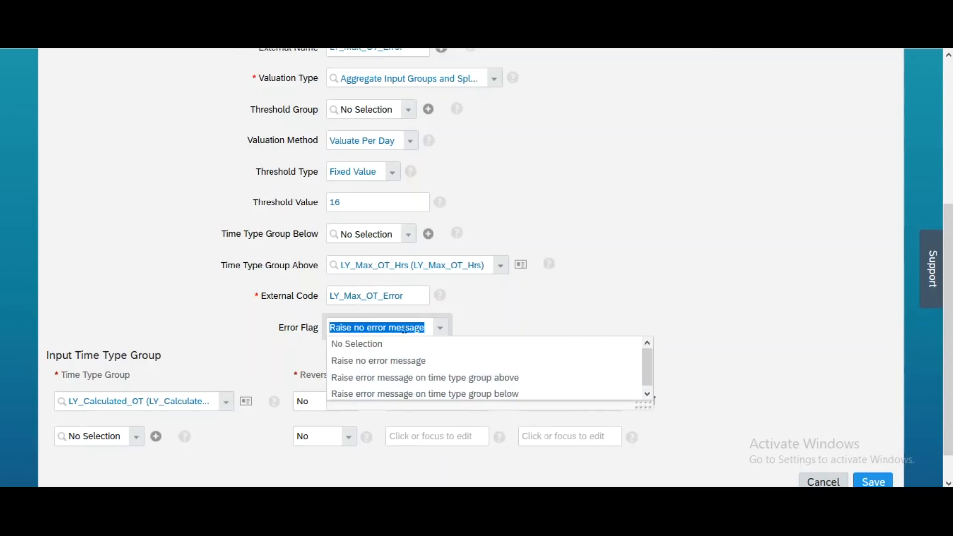
click(417, 377)
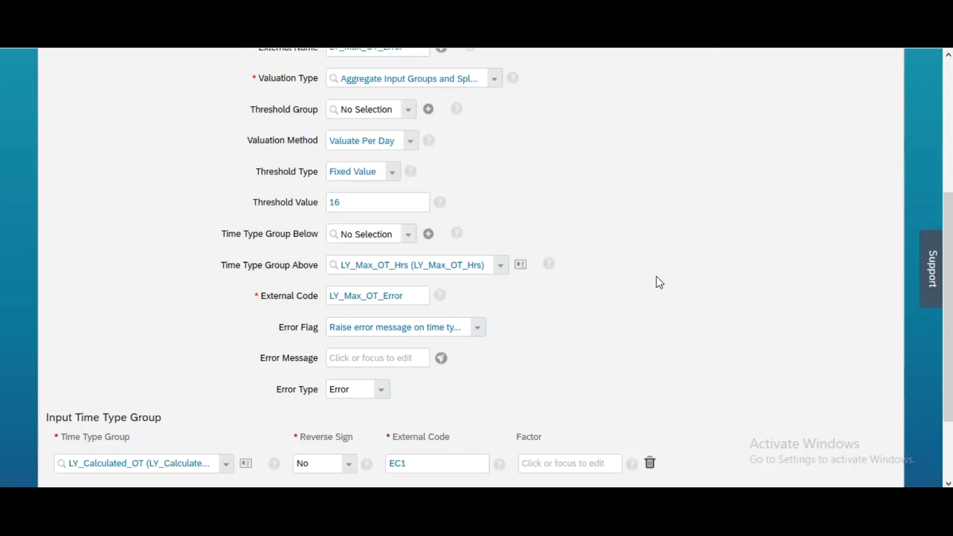
- Enter "You cannot book Overtime more than 16 Hours" as the valuation's error message
click(397, 361)
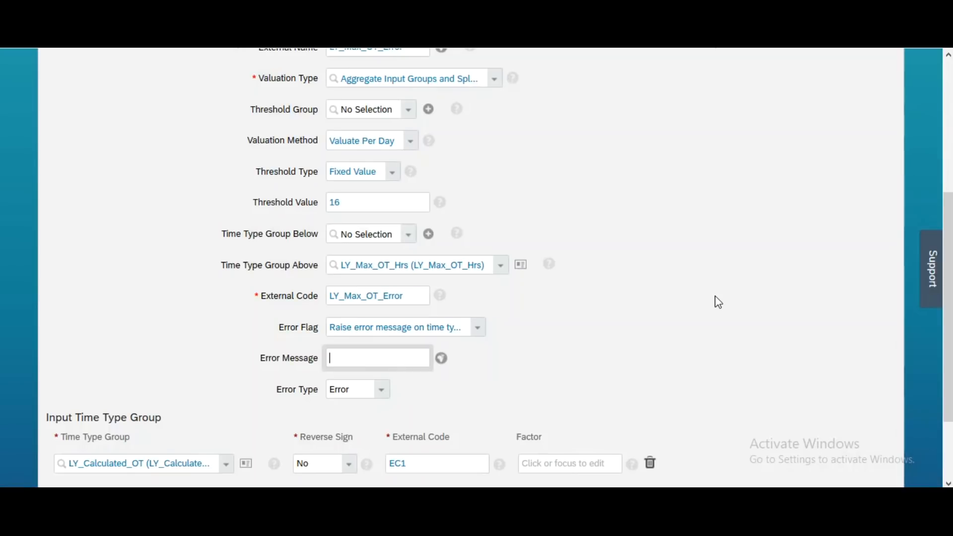
text(You cannot book Overti)
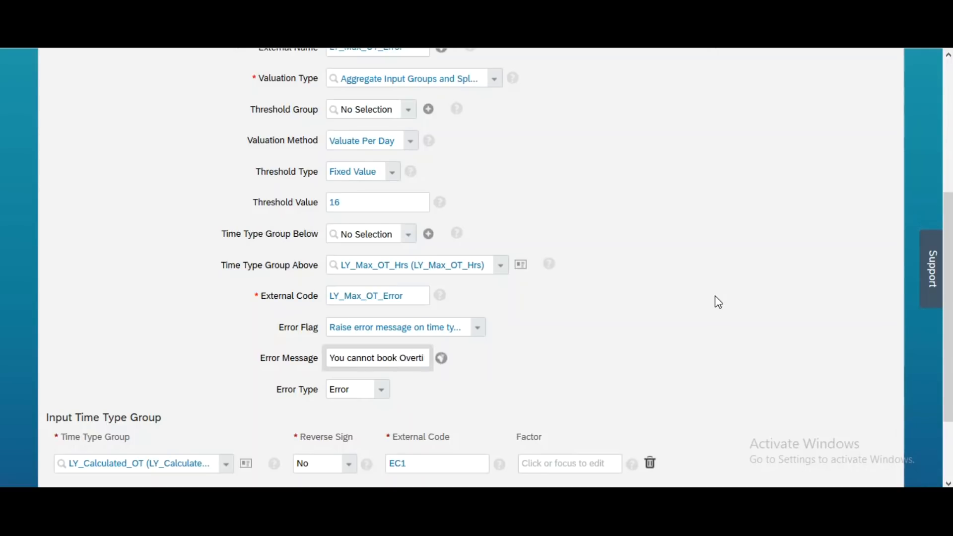
text(me more tha)
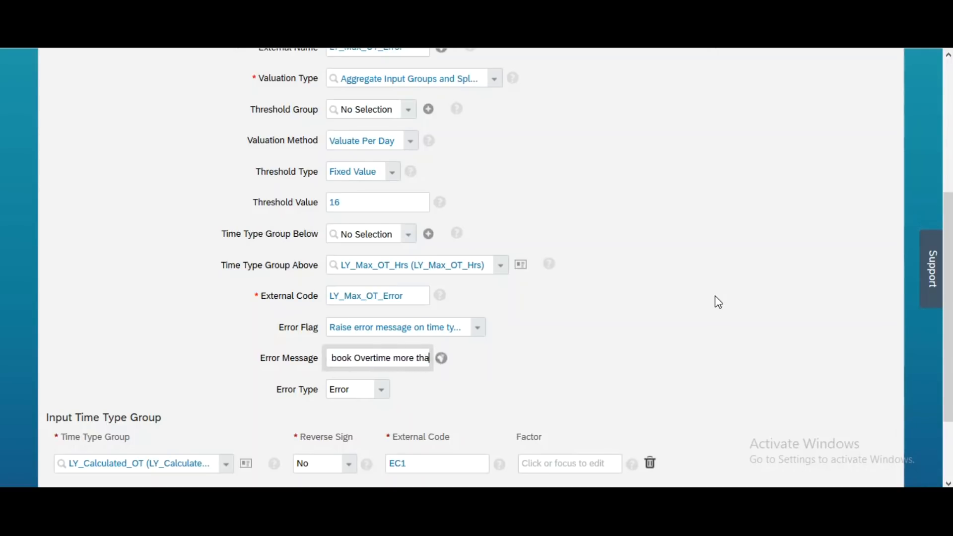
text(n 16 Ho)
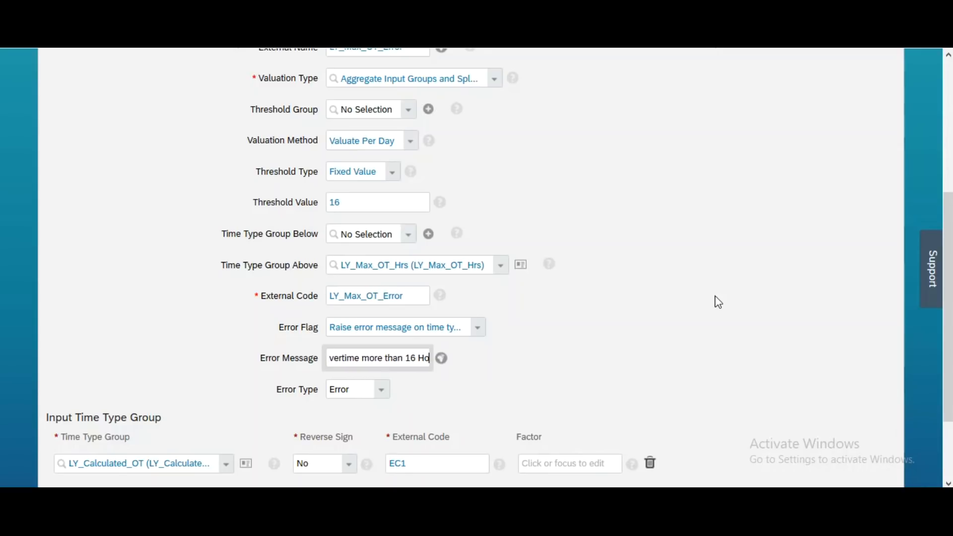
text(urs)
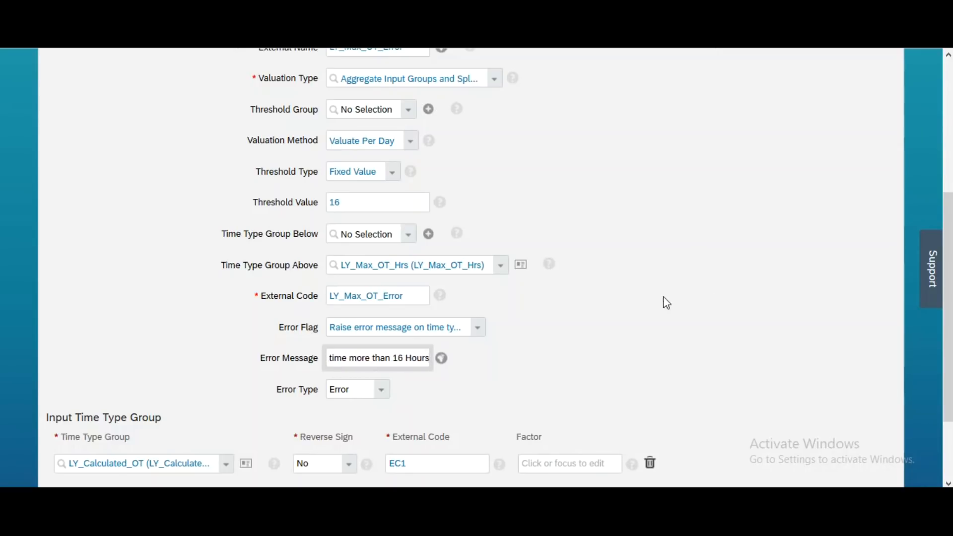
scroll(477, 347, down, 2)
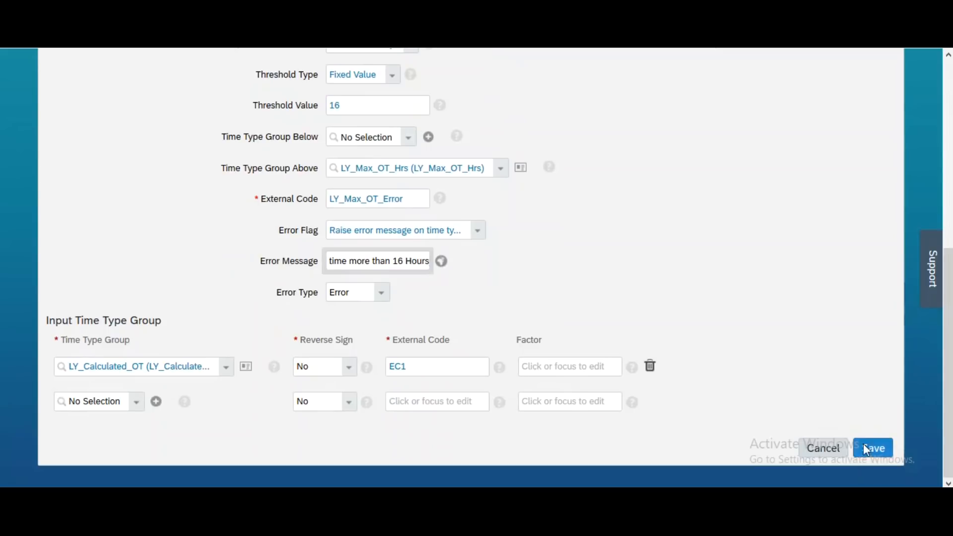
- Save the time valuation and start a new Time Recording Profile record in a duplicate of the page
click(877, 448)
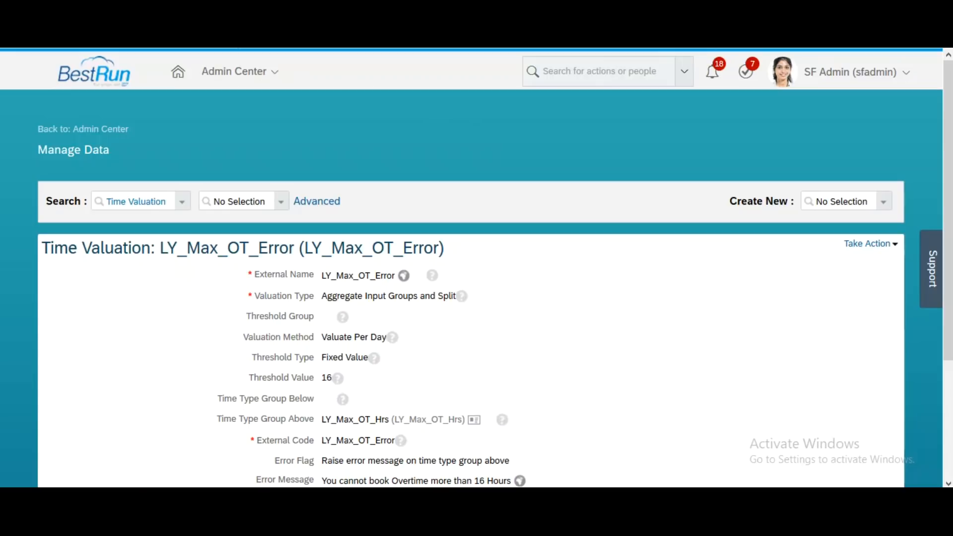
right_click(662, 4)
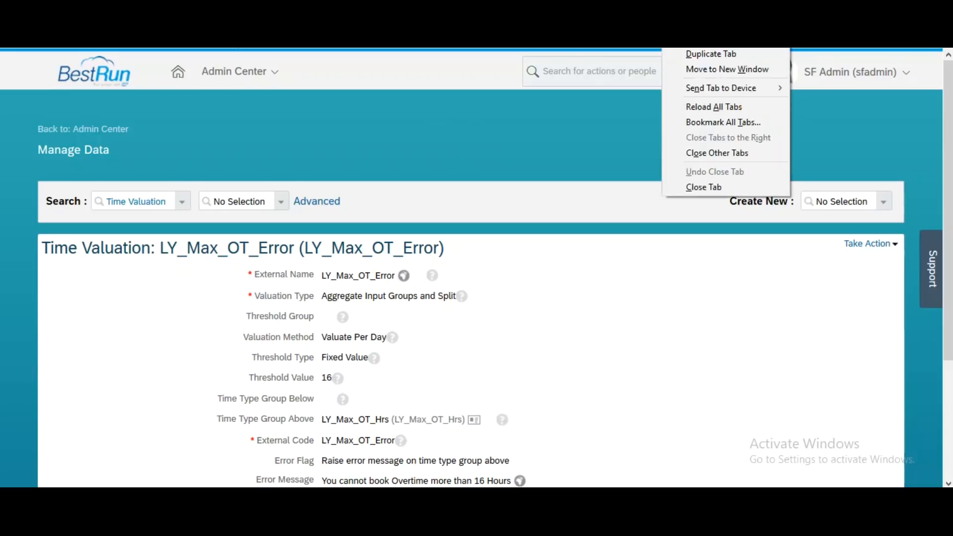
click(695, 54)
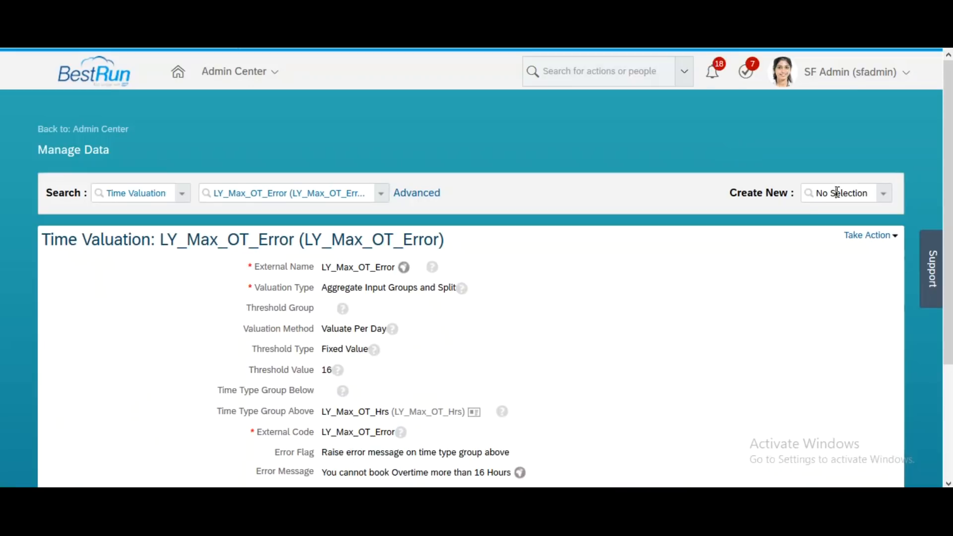
click(837, 193)
text(time record)
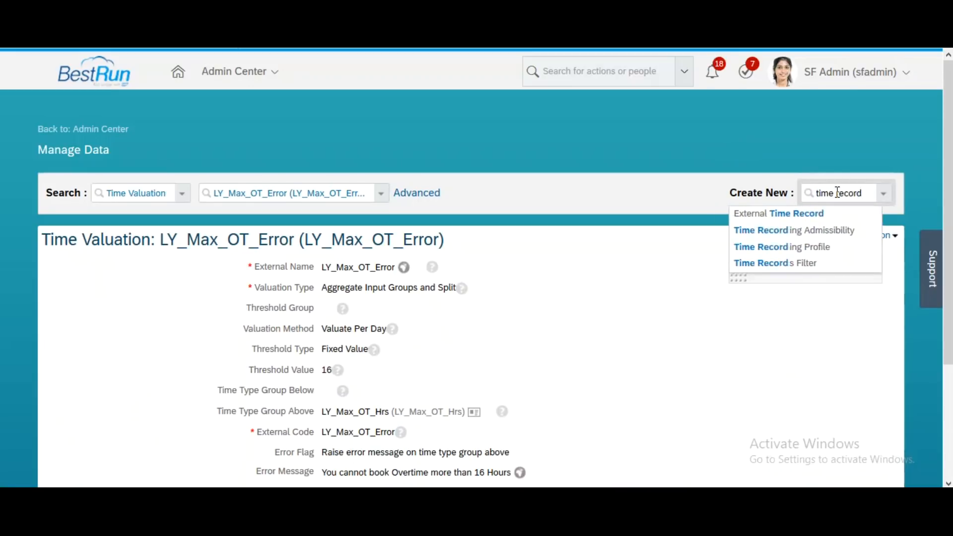
click(814, 247)
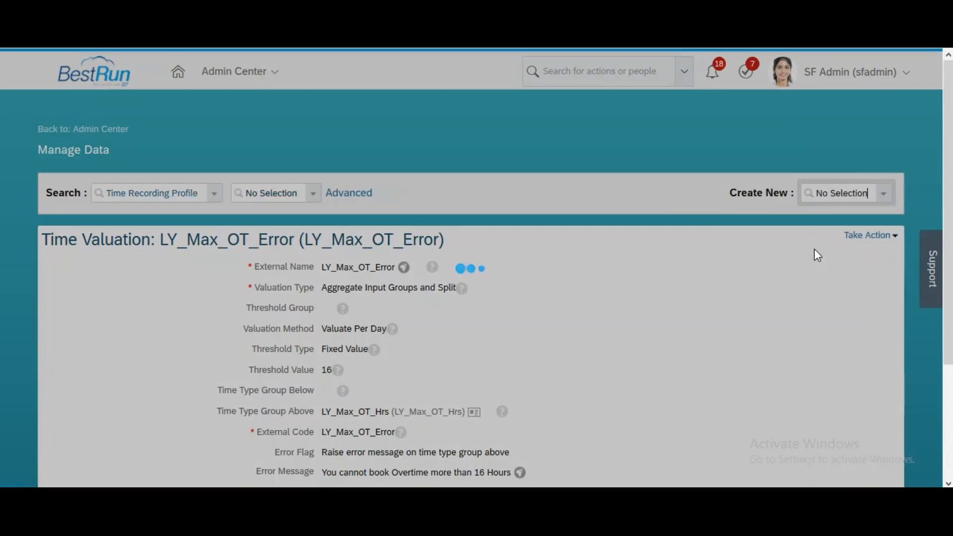
- Enter LY_TimeRecordingProf as both the external name and the external code of the time recording profile
click(410, 273)
text(LY_T)
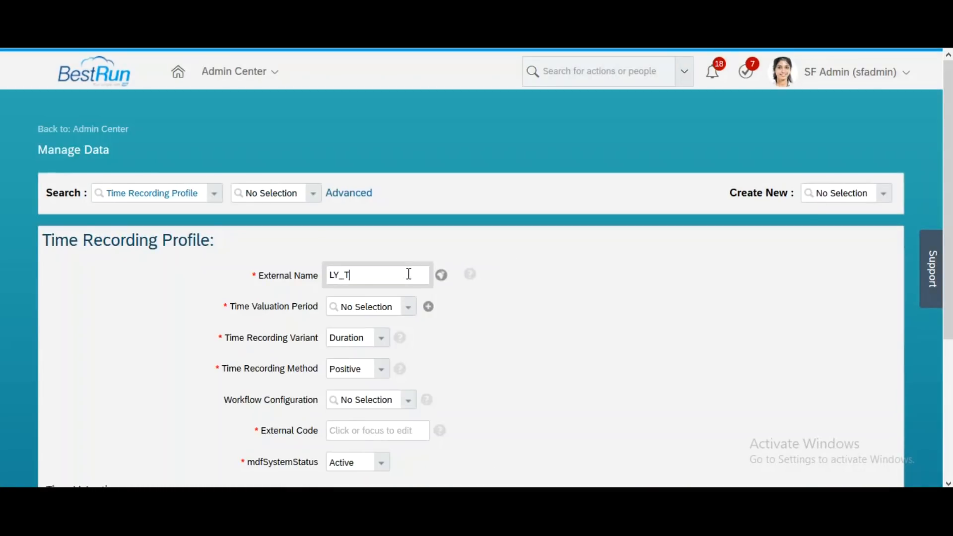
text(meRecordingProf)
key(ctrl+a)
key(ctrl+c)
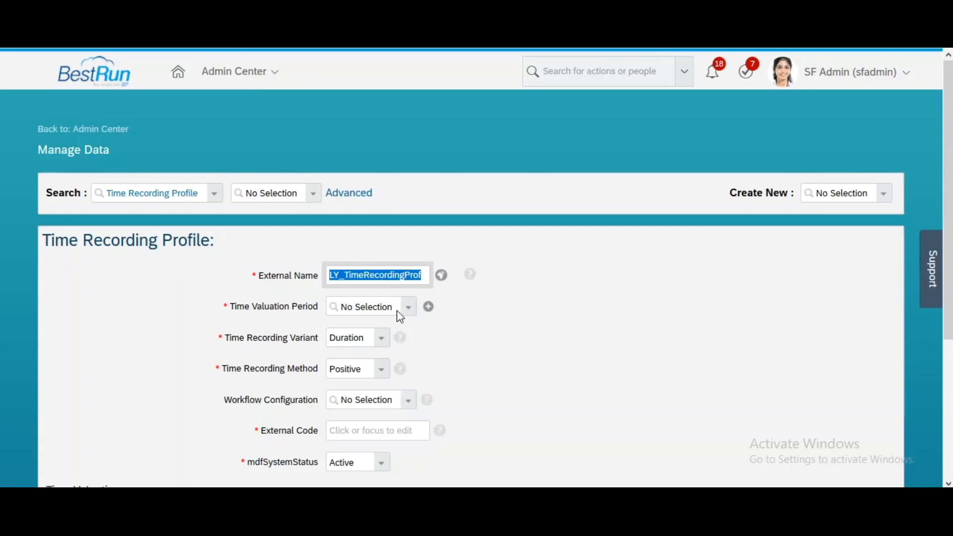
click(385, 431)
key(ctrl+v)
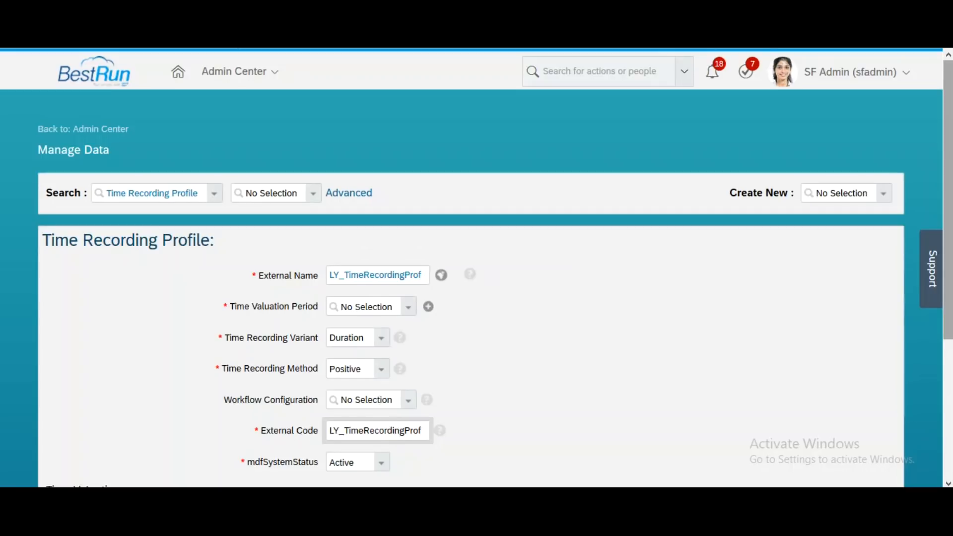
- Set the profile's time valuation period to Default (DEFAULTPERIOD) and check that period's details
drag(948, 174, 948, 181)
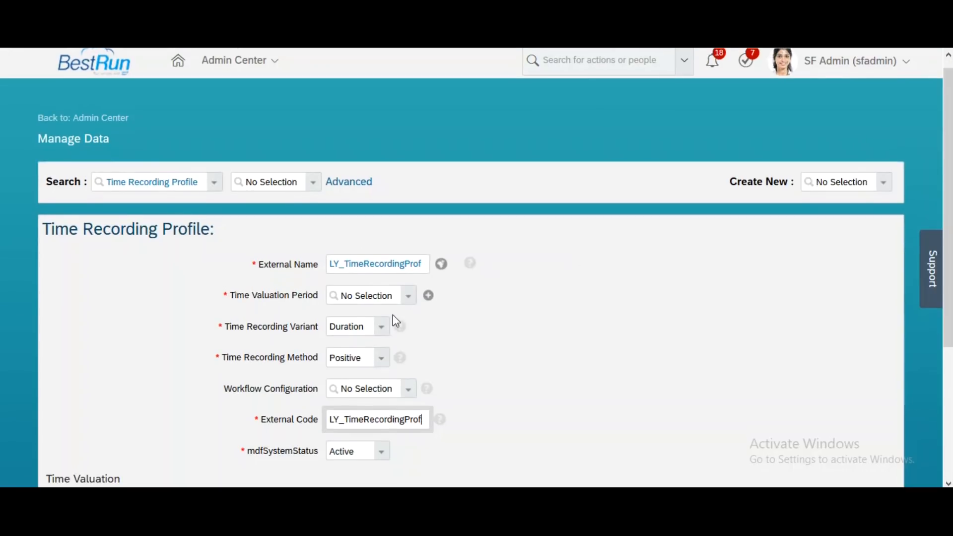
click(410, 297)
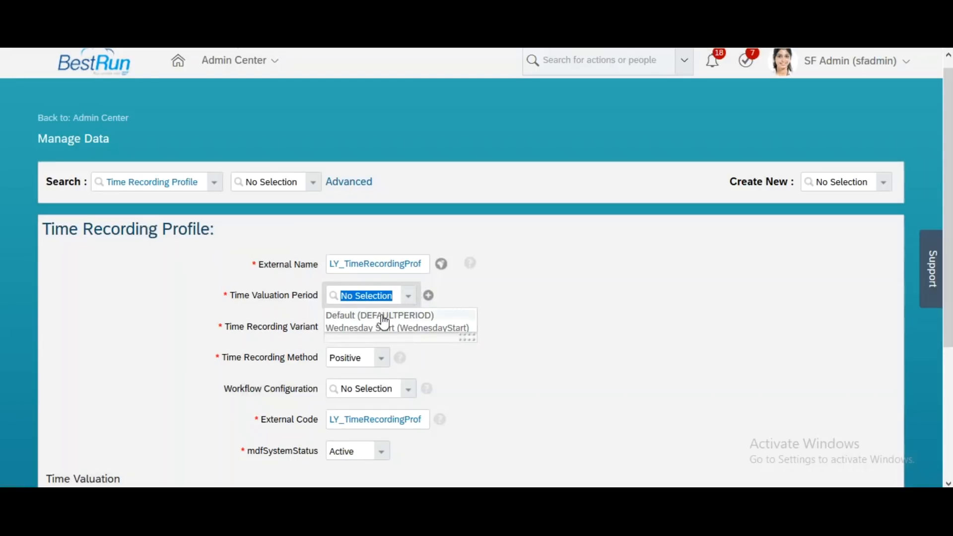
click(381, 318)
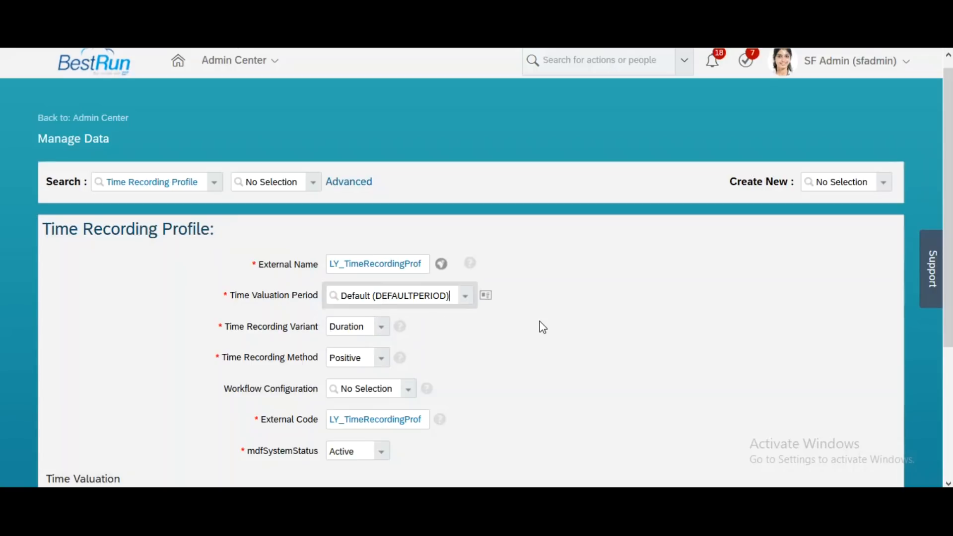
click(487, 297)
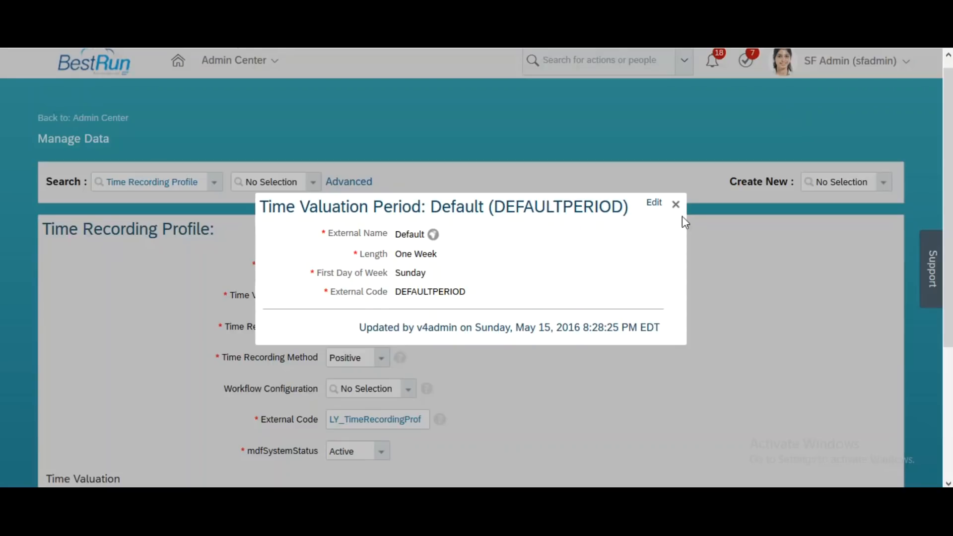
click(676, 205)
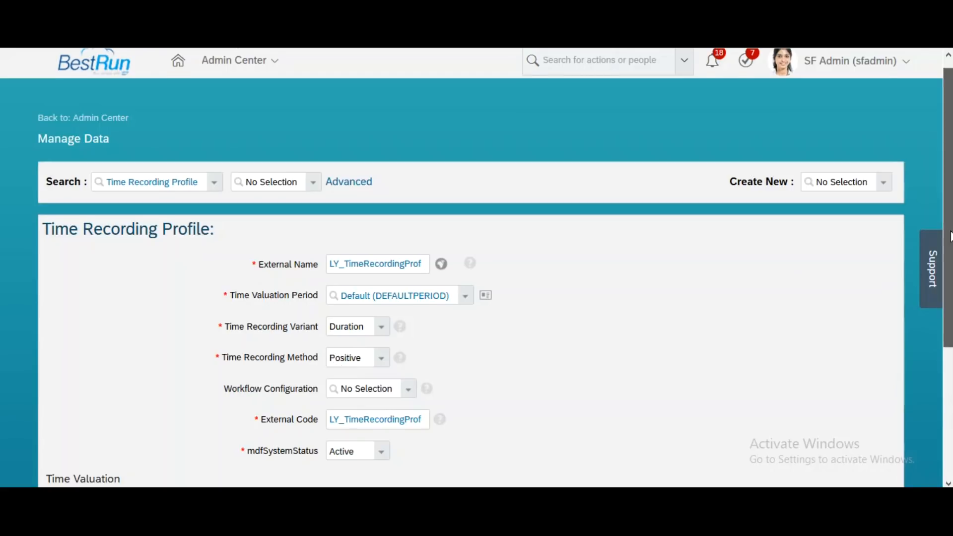
- Add LY_CalCulate_overTime and LY_Max_OT_Error as the profile's time valuations, in that order, and save the profile
scroll(912, 275, down, 1)
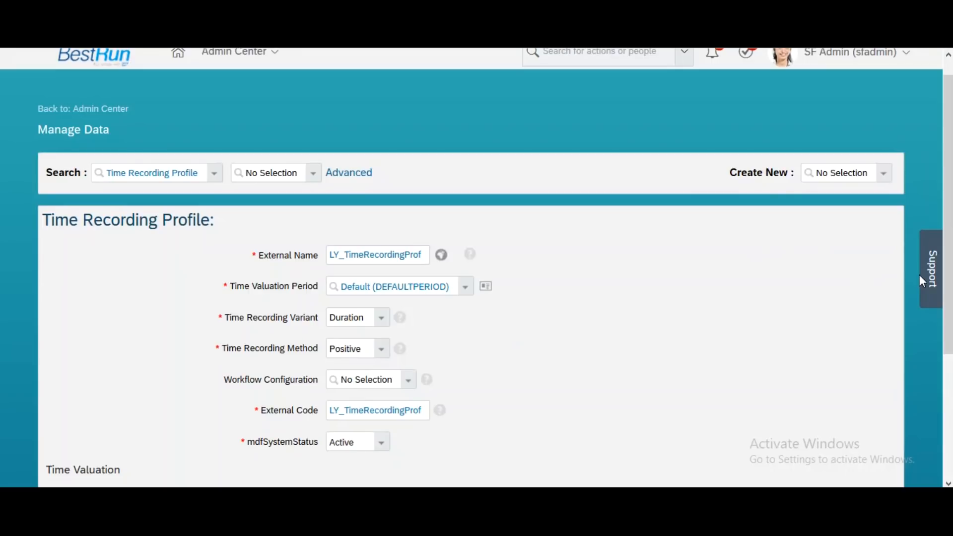
scroll(948, 367, down, 3)
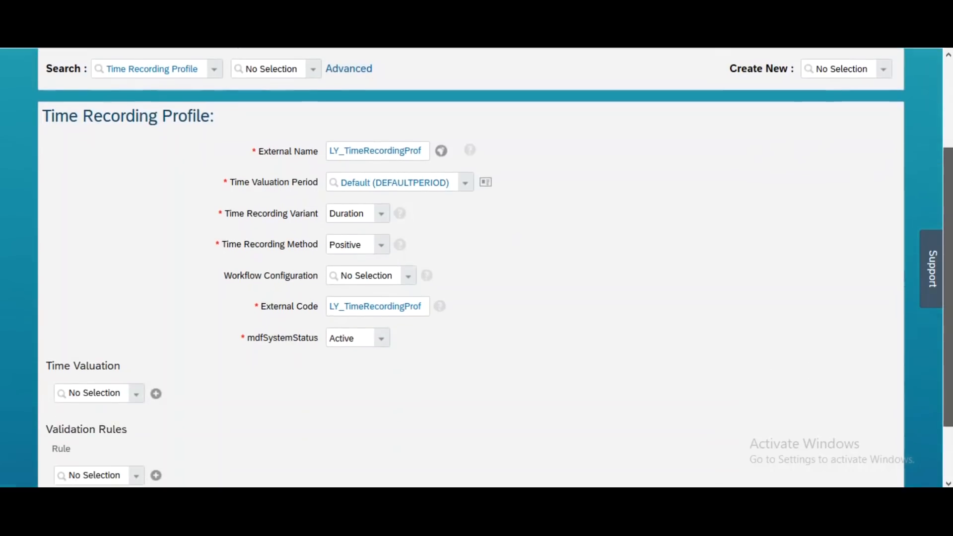
drag(948, 367, 948, 352)
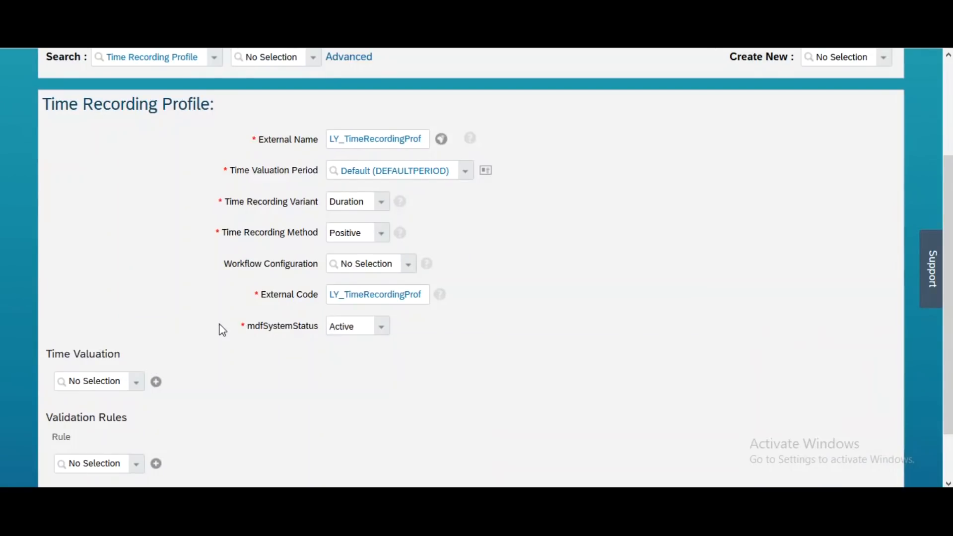
click(109, 382)
text(LY)
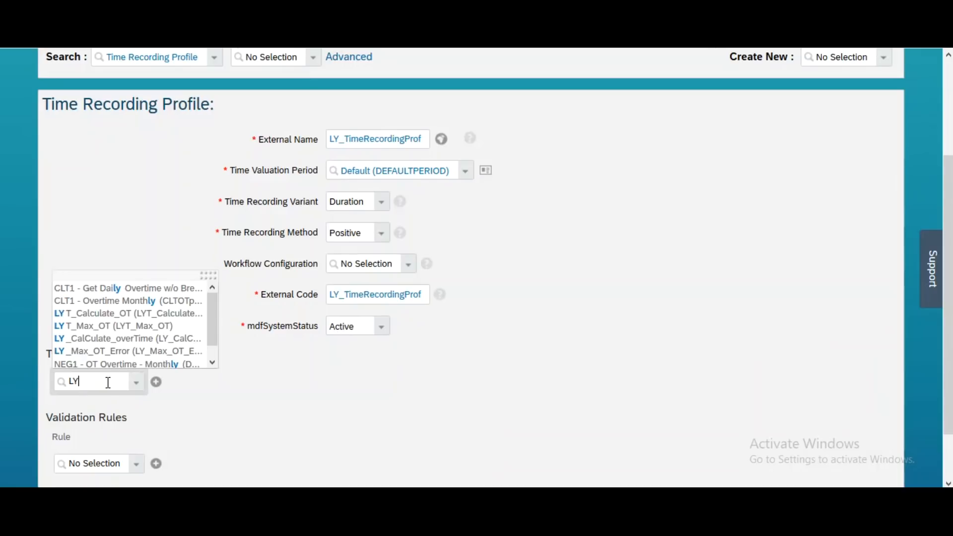
click(91, 337)
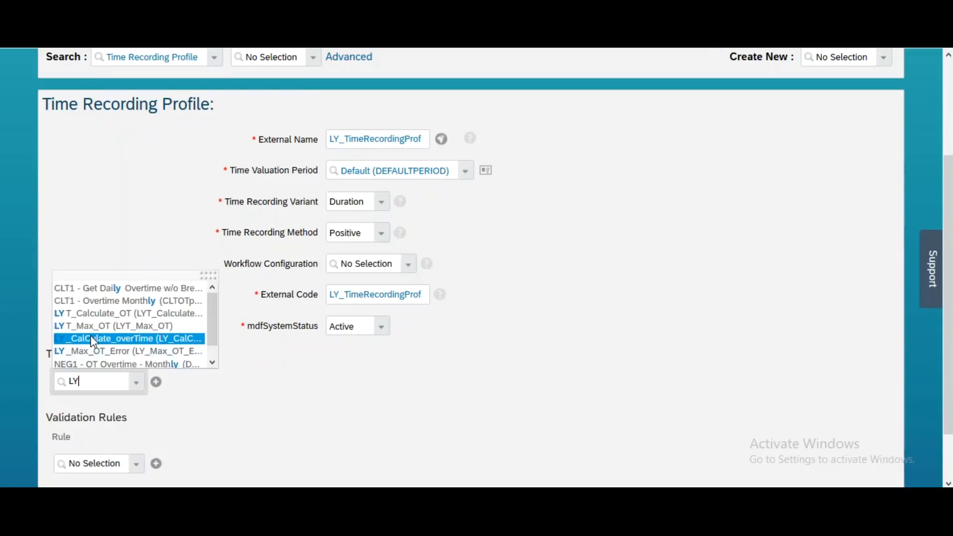
click(98, 419)
text(LY)
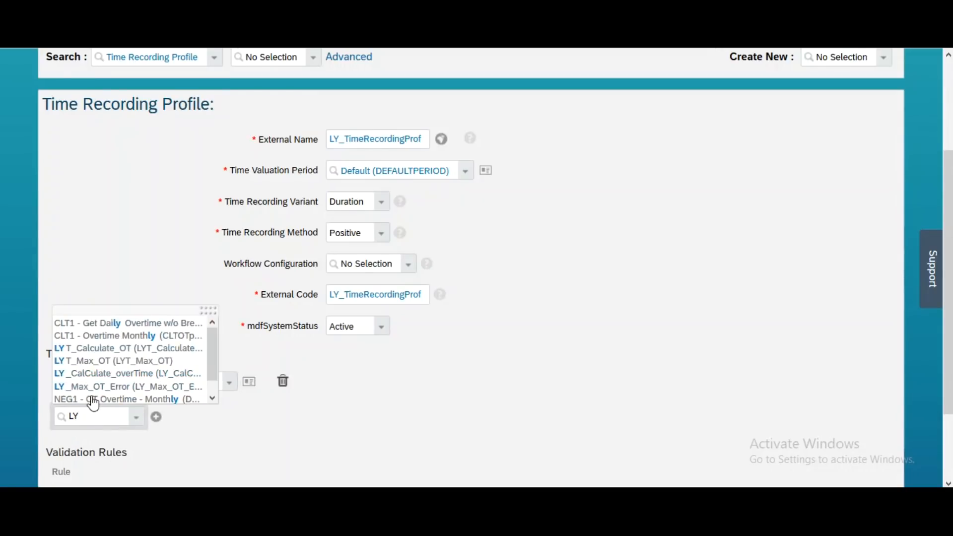
click(93, 388)
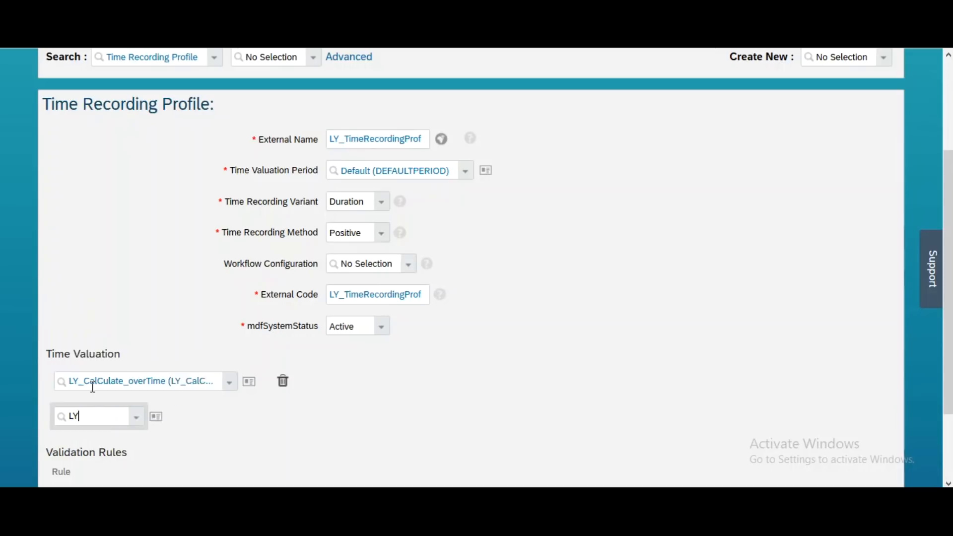
drag(947, 268, 948, 352)
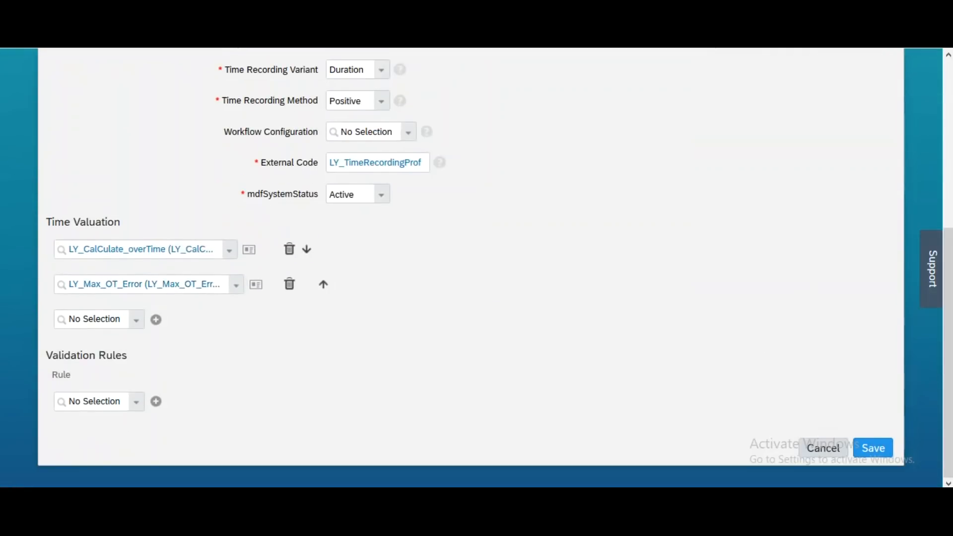
click(864, 448)
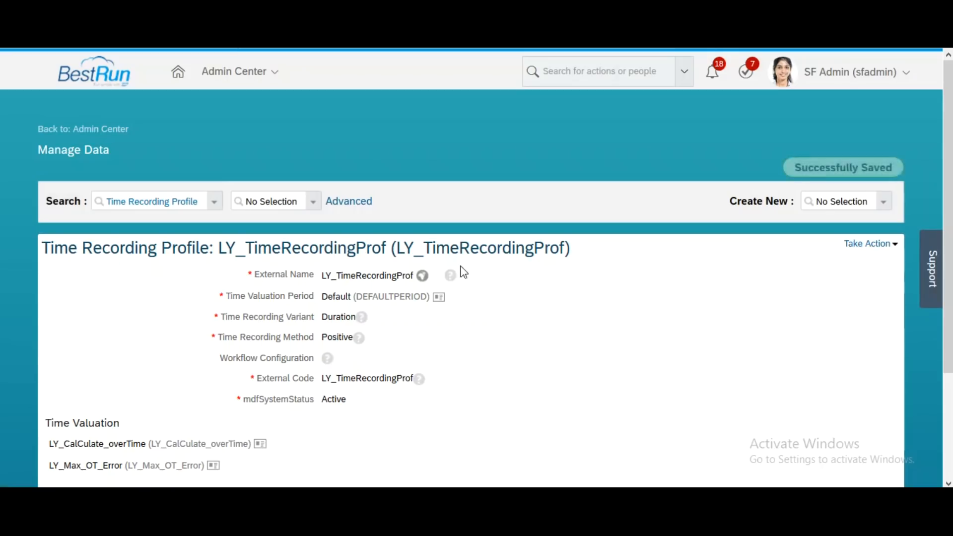
- Copy the saved time recording profile's code and open the senior business developer test employee's file in a duplicate of the page
drag(398, 247, 566, 245)
key(ctrl+c)
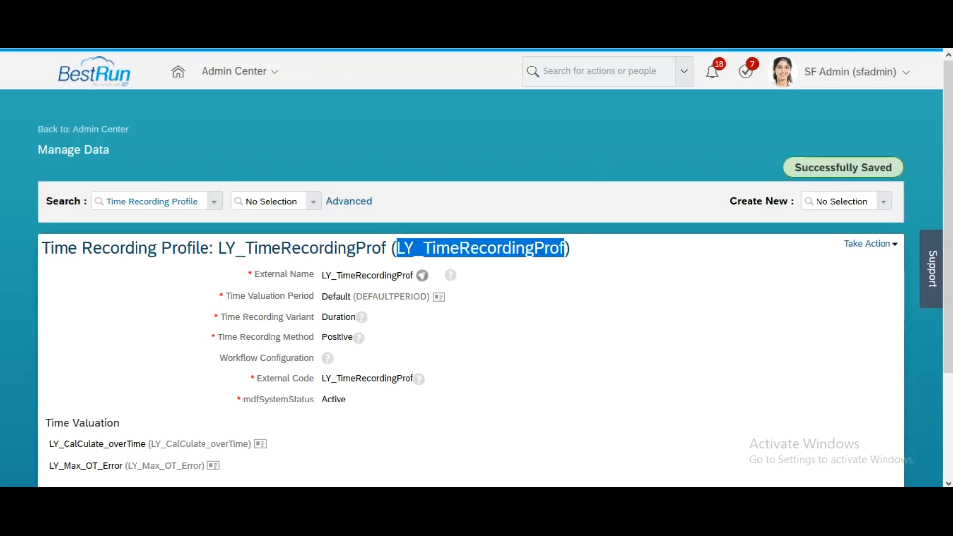
right_click(730, 0)
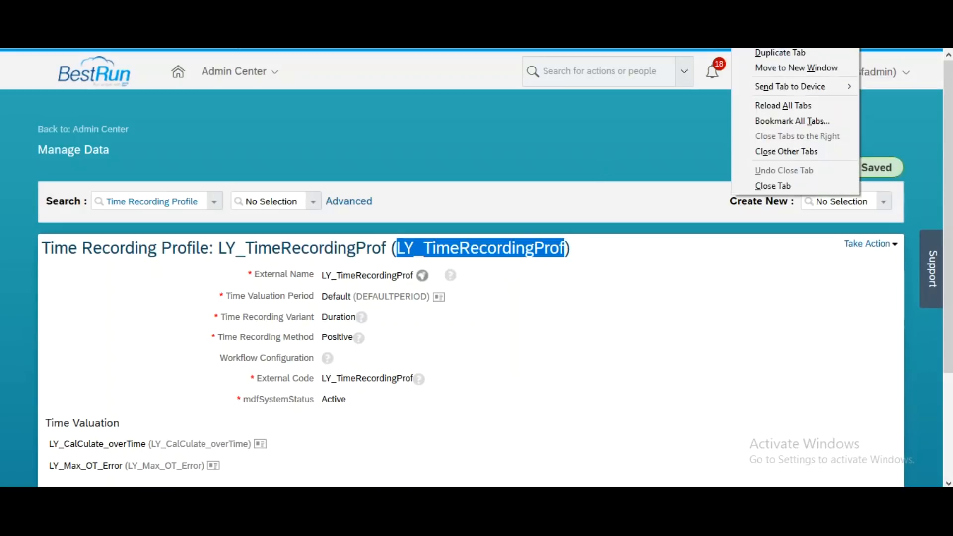
click(770, 53)
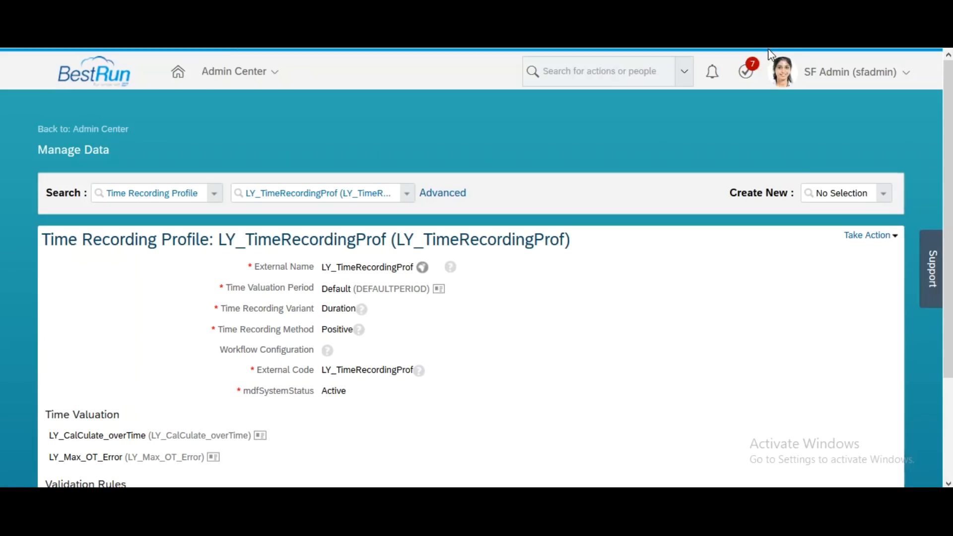
click(582, 82)
text(test empl)
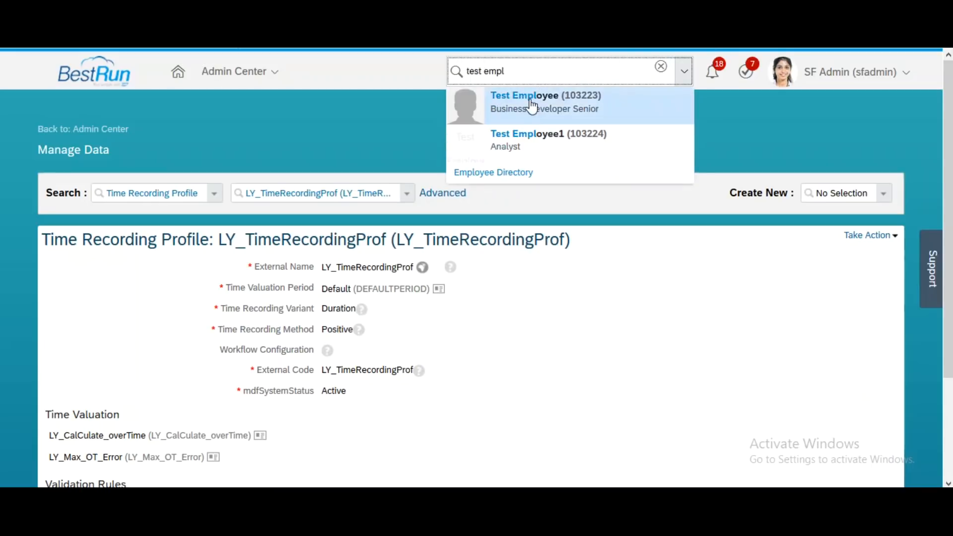
click(530, 105)
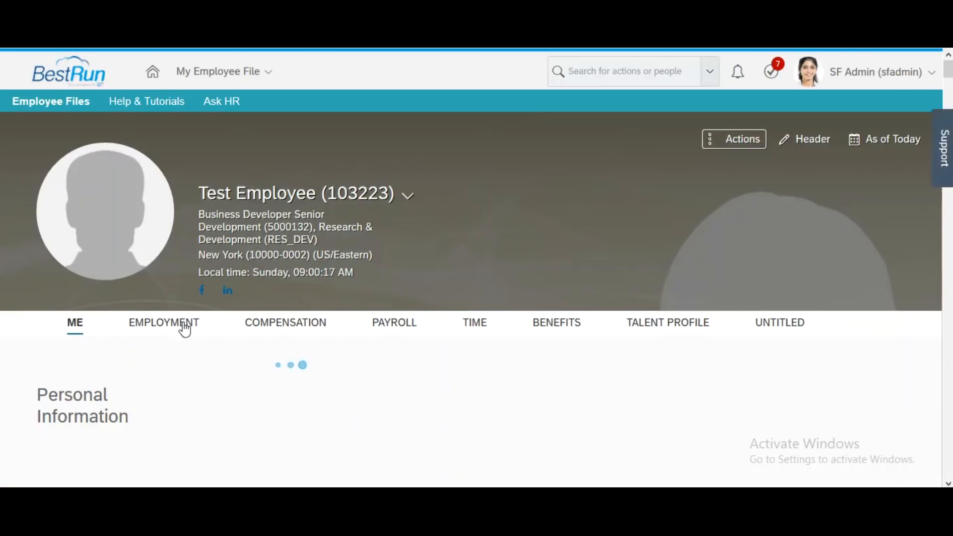
- Open the Dec 01, 2018 New Hire record in the employee's job information history for editing
click(184, 326)
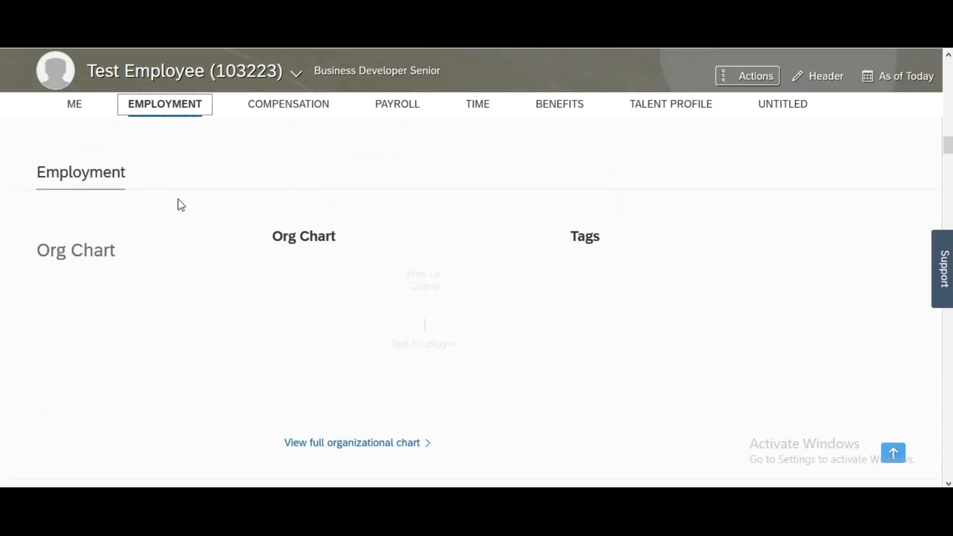
click(181, 111)
click(454, 454)
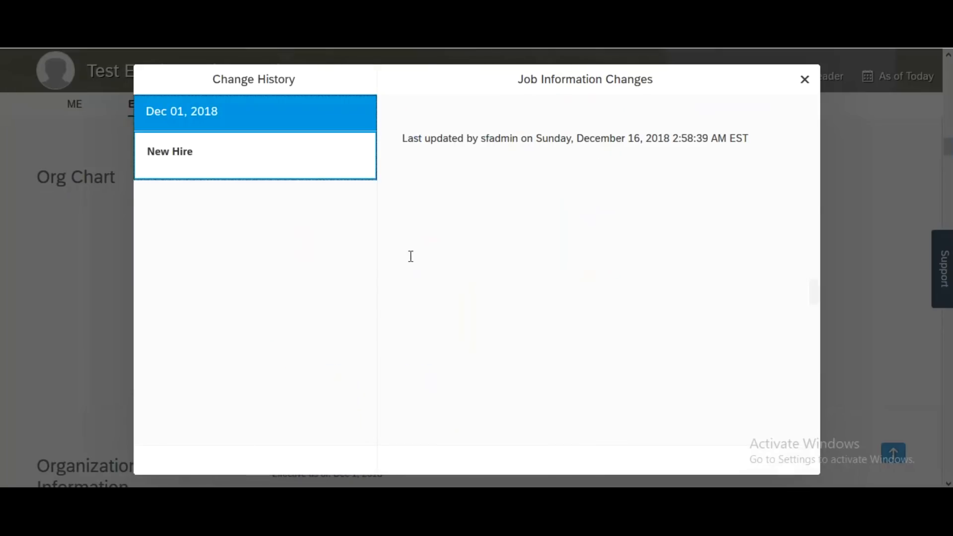
click(810, 458)
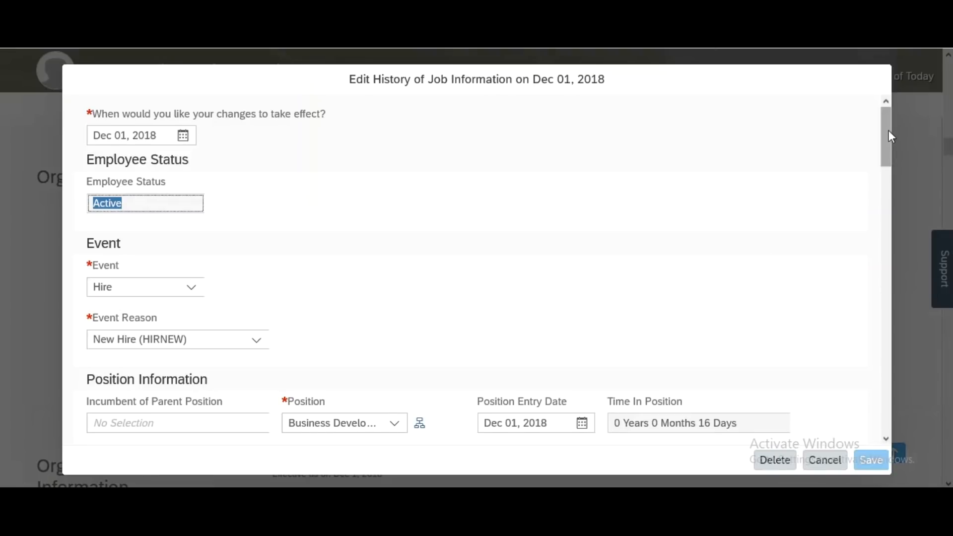
- Assign LY_TimeRecordingProf as the employee's Time Recording Profile in the job information, save the record and close the change history
drag(888, 130, 899, 372)
click(687, 188)
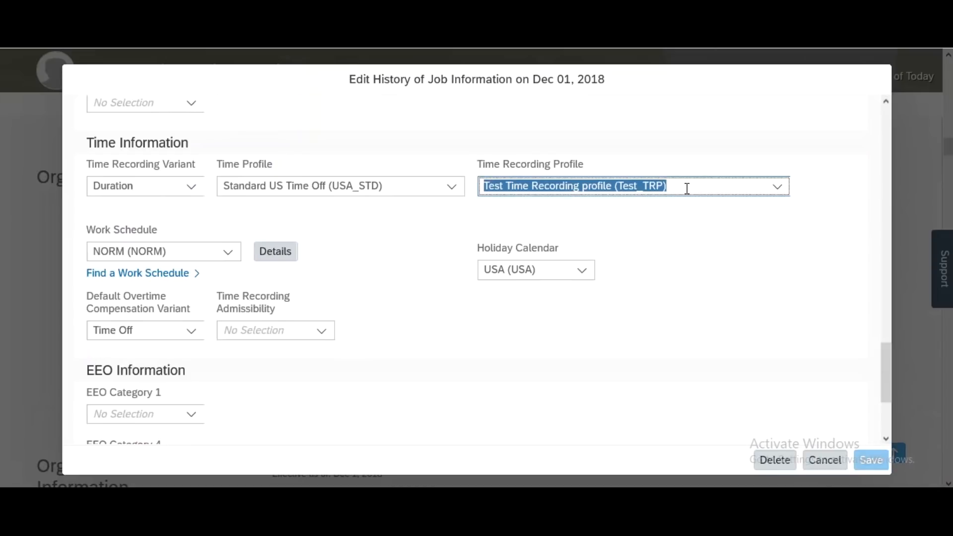
key(ctrl+v)
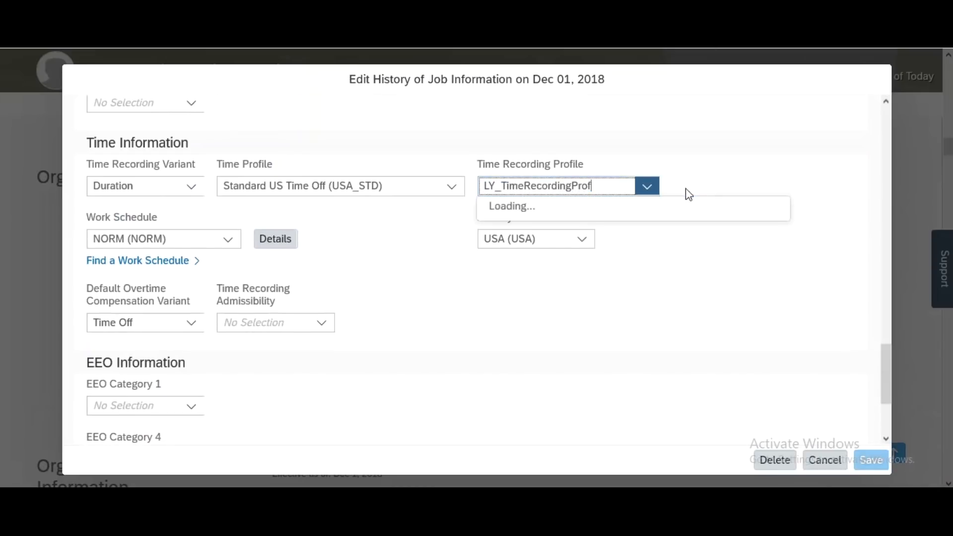
click(557, 215)
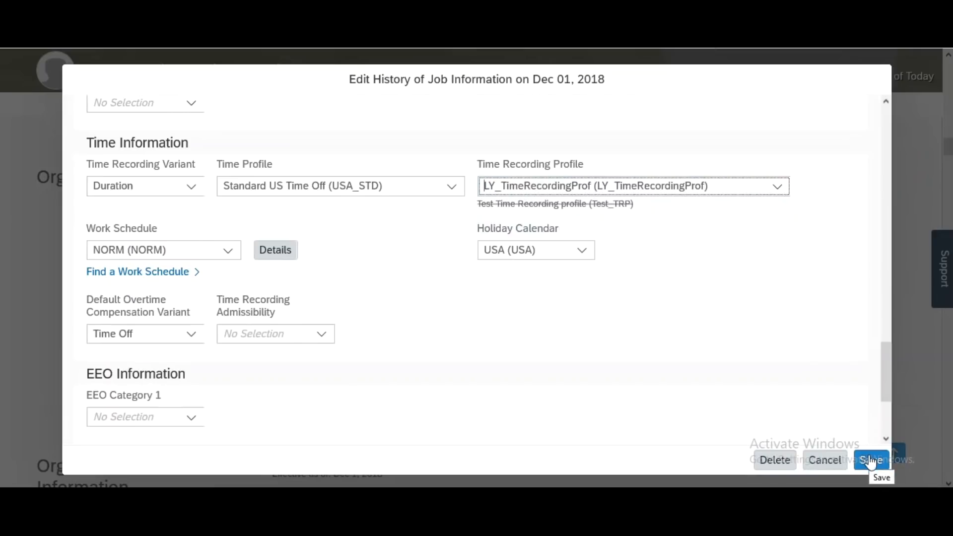
click(870, 460)
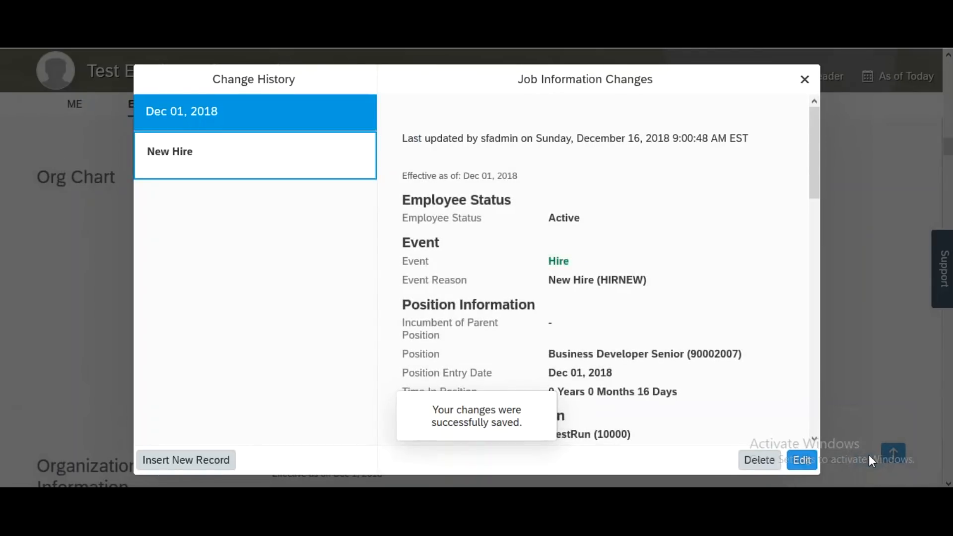
click(803, 81)
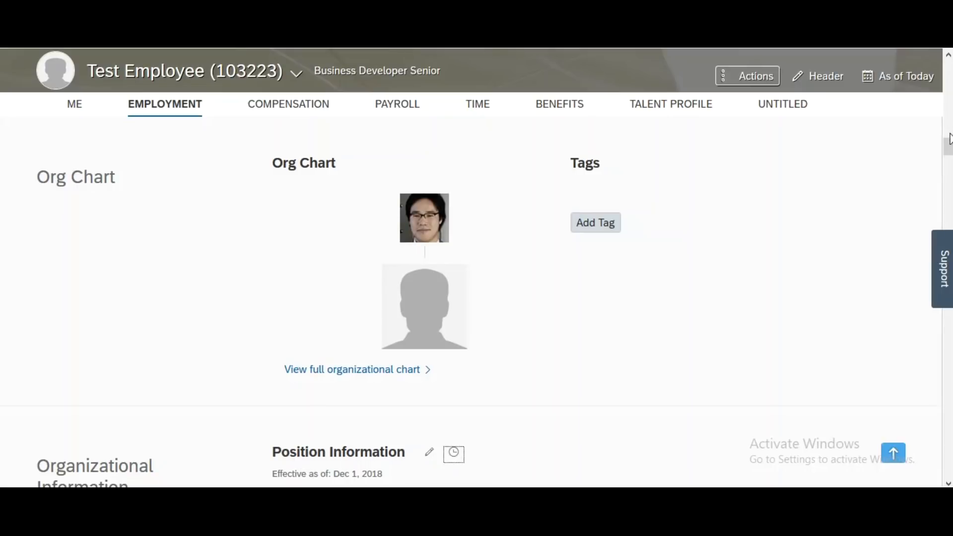
- Open the test employee's time sheet for the week of December 16–22, 2018 and record 10 hours for Sunday the 16th
drag(949, 148, 949, 65)
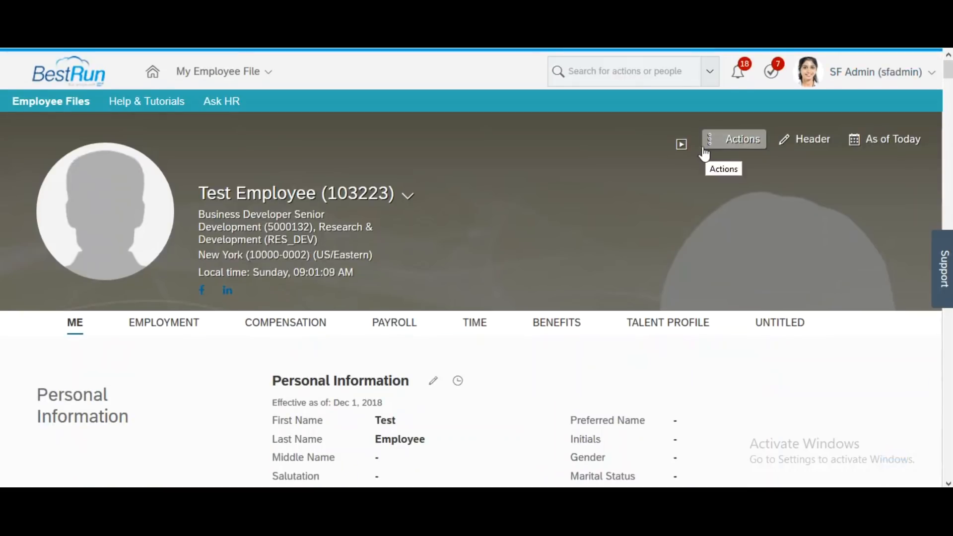
click(477, 323)
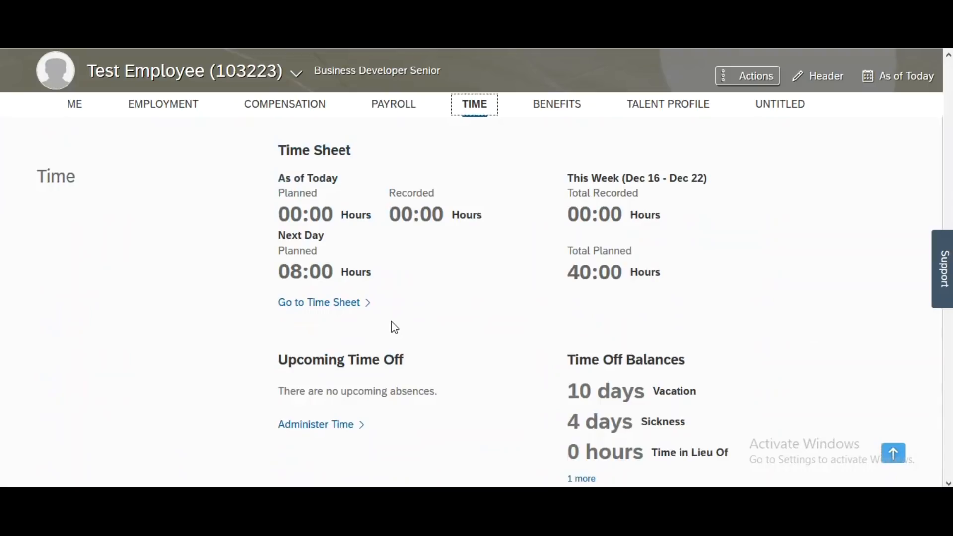
click(326, 311)
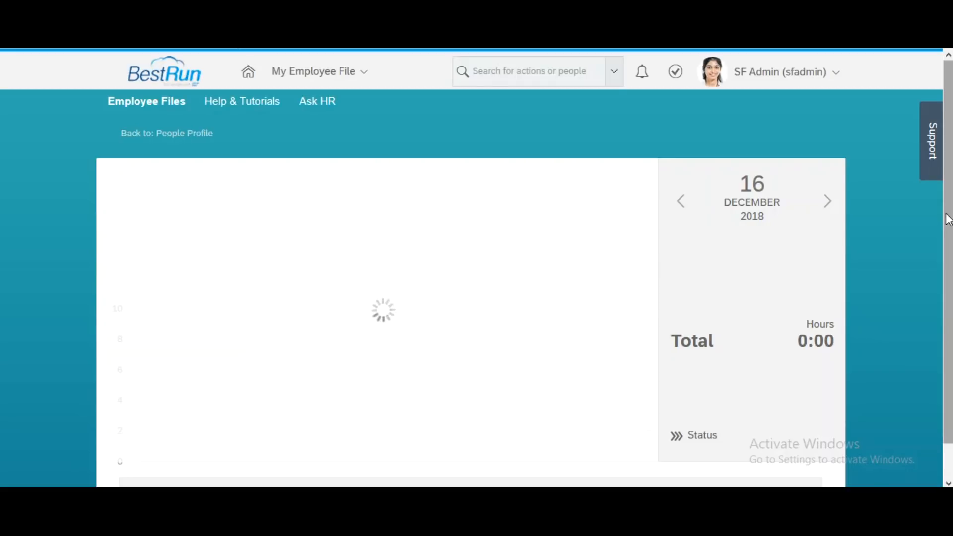
drag(948, 220, 948, 296)
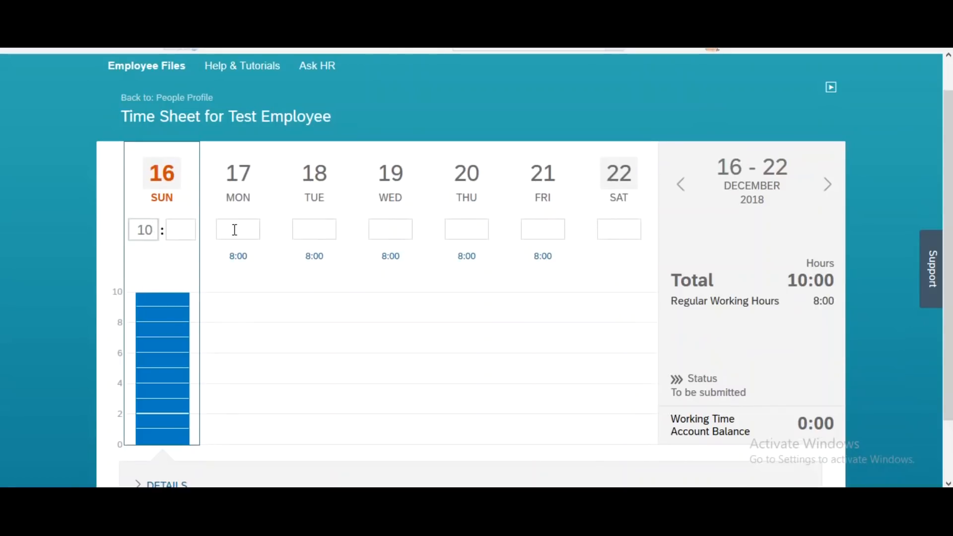
- Record 14 hours for Monday, December 17 and 16 hours for Tuesday, December 18 in the time sheet
click(238, 229)
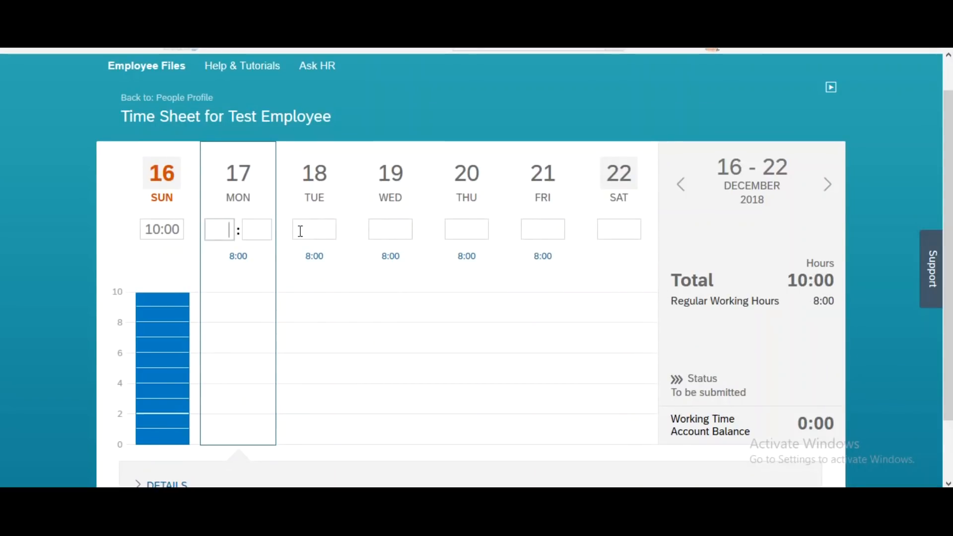
text(14)
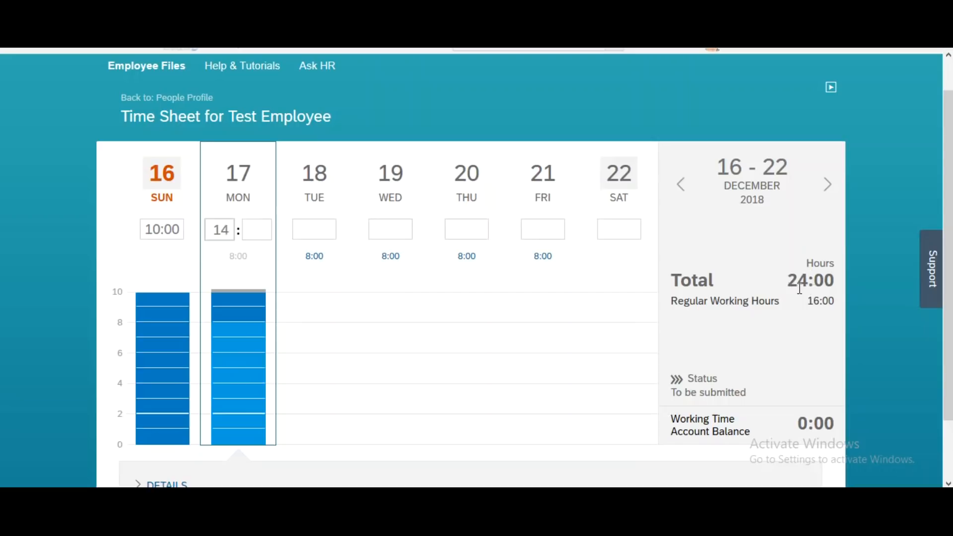
click(317, 234)
text(16)
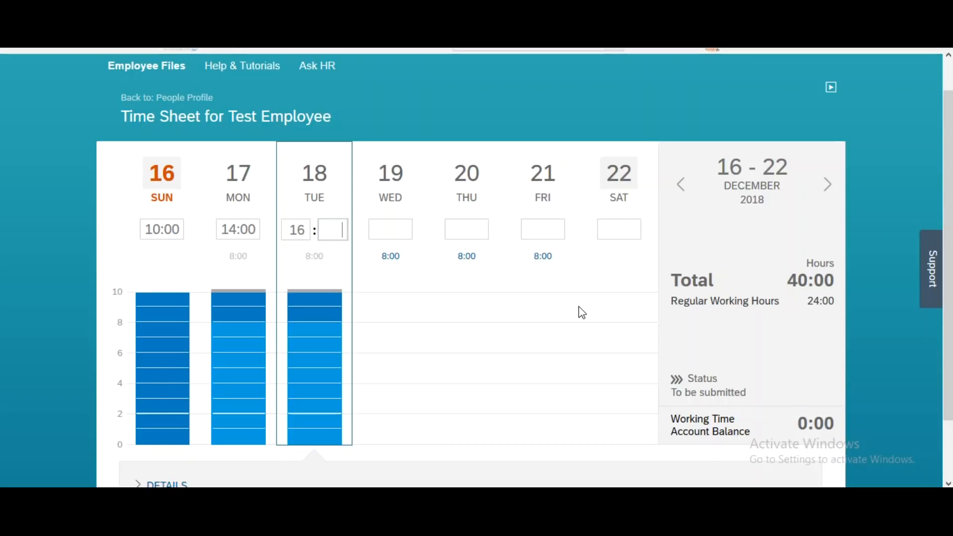
- Try to record 10 hours for Wednesday, December 19 to test the maximum overtime limit, and close the dialog
click(388, 235)
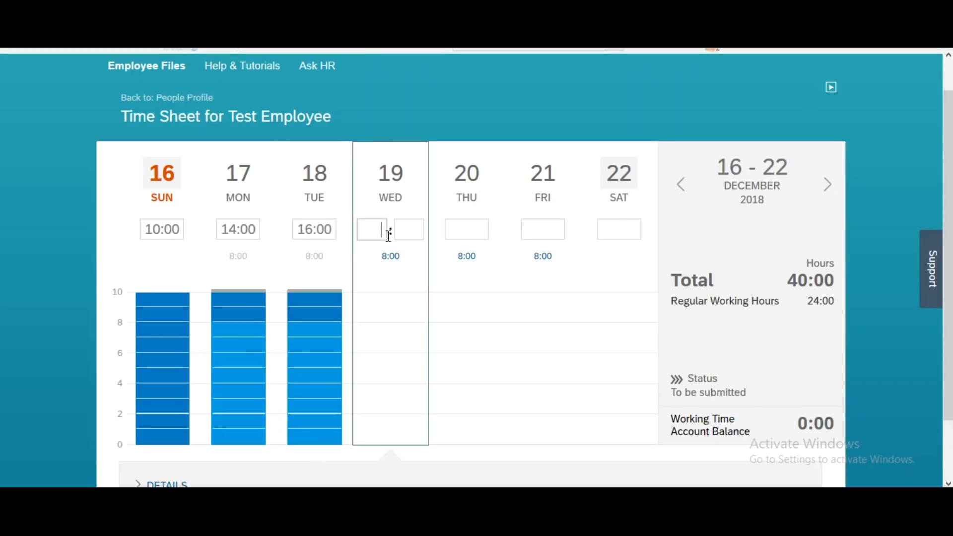
text(10)
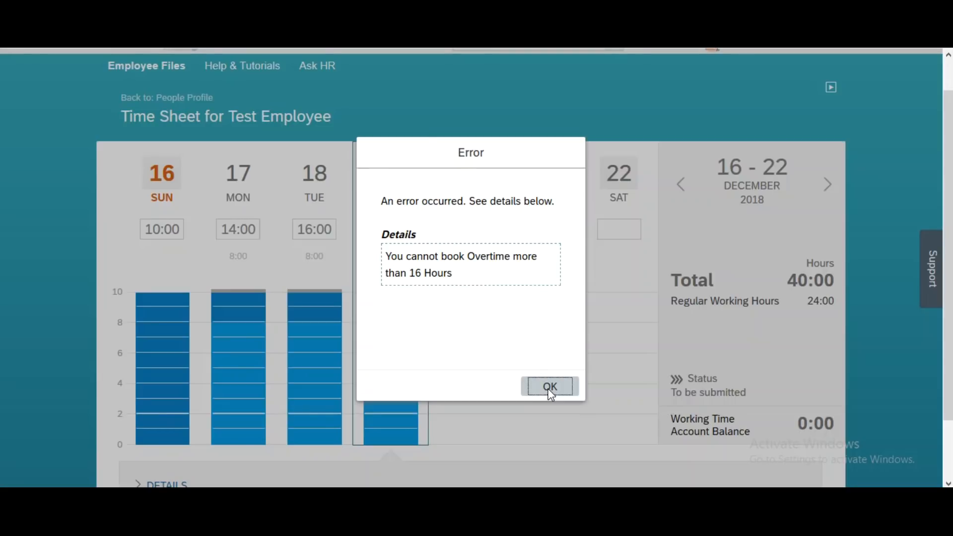
click(550, 388)
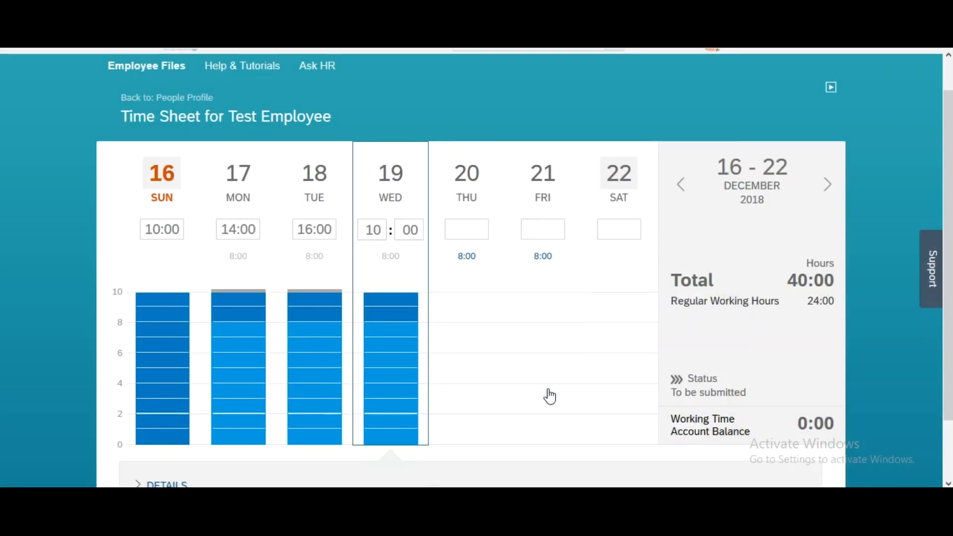